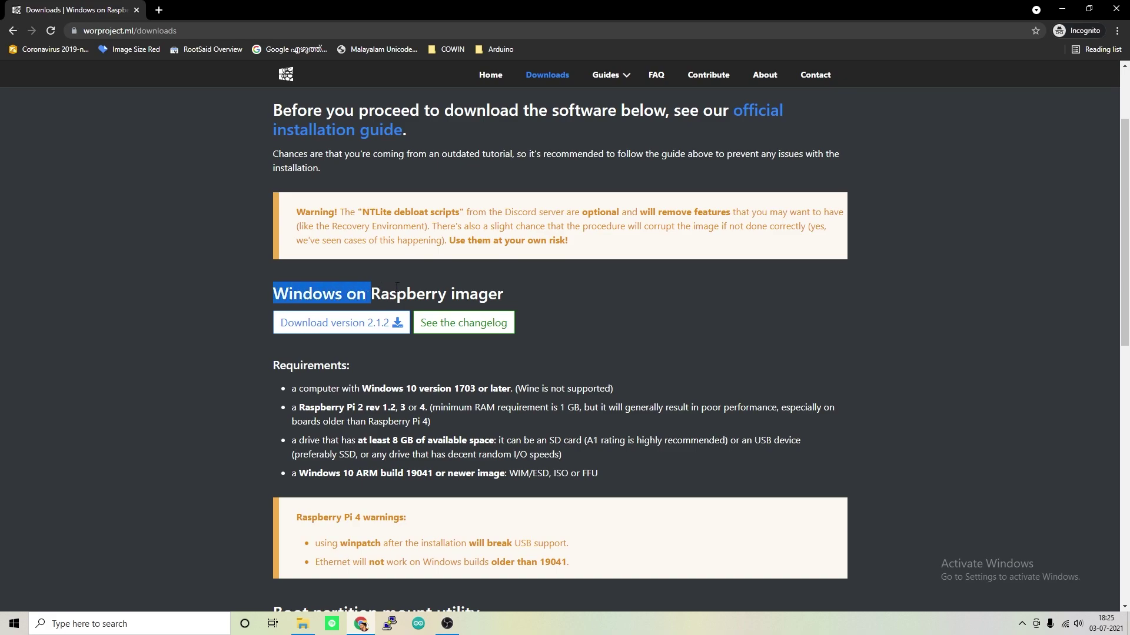
# Download the WoR imager version 2.1.2 zip and scroll to the 'Getting Windows images' heading
pyautogui.click(466, 289)
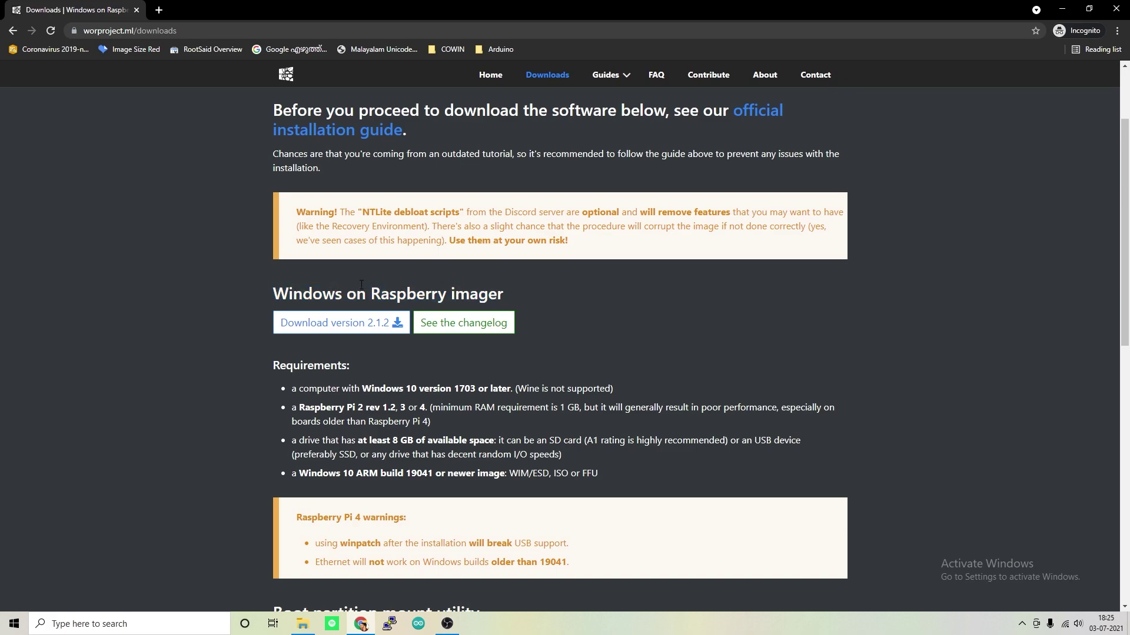
pyautogui.click(360, 329)
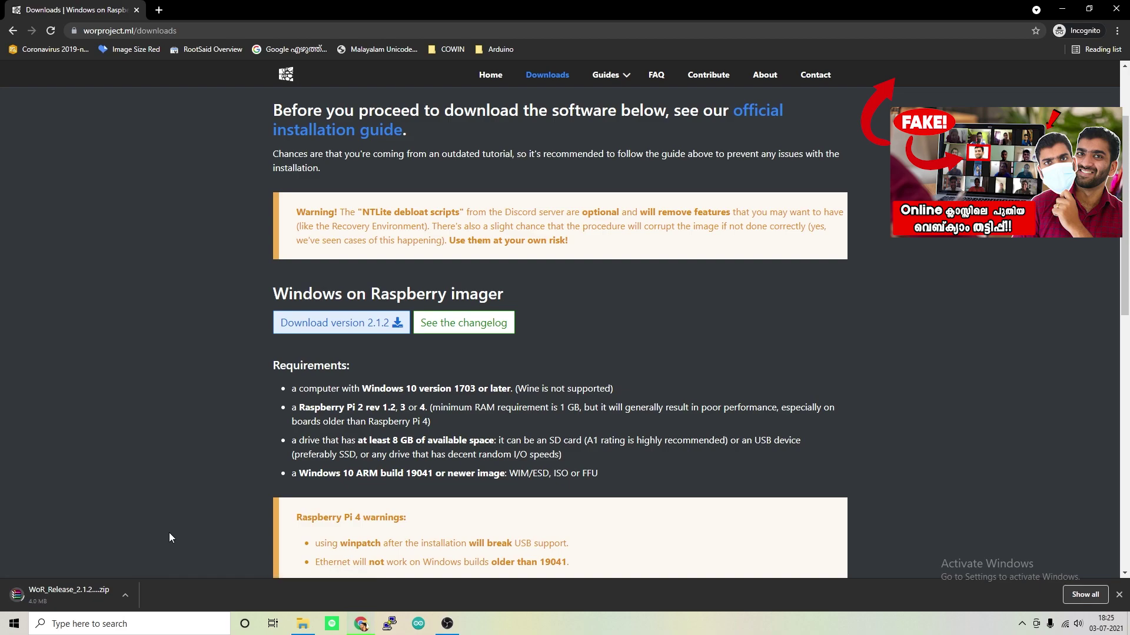
pyautogui.scroll(-3, 169, 533)
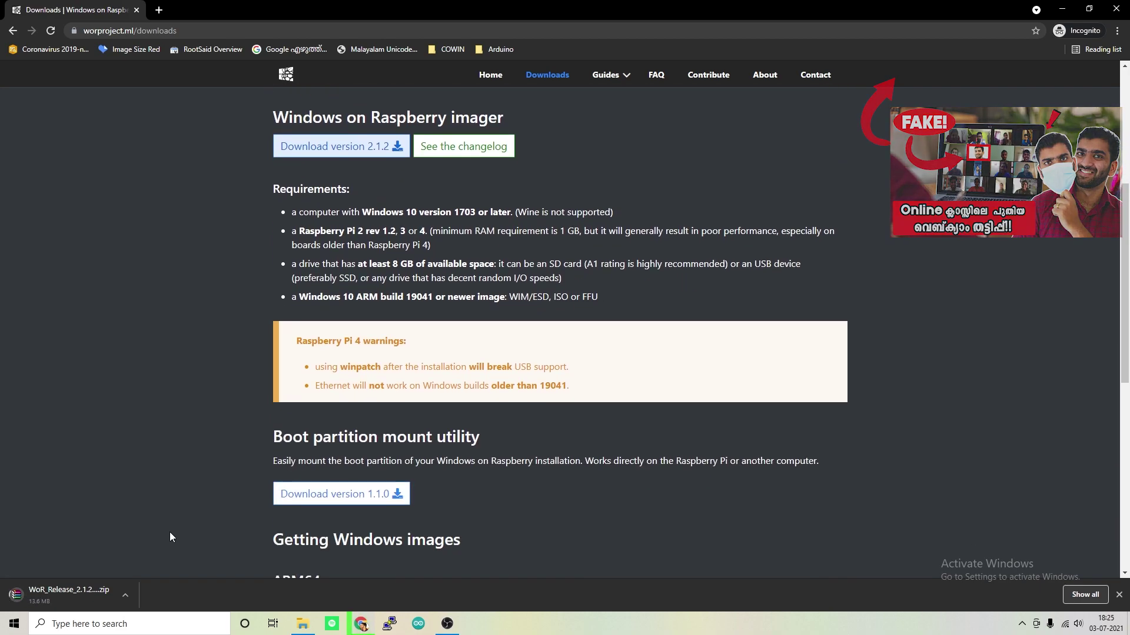
pyautogui.scroll(2, 169, 537)
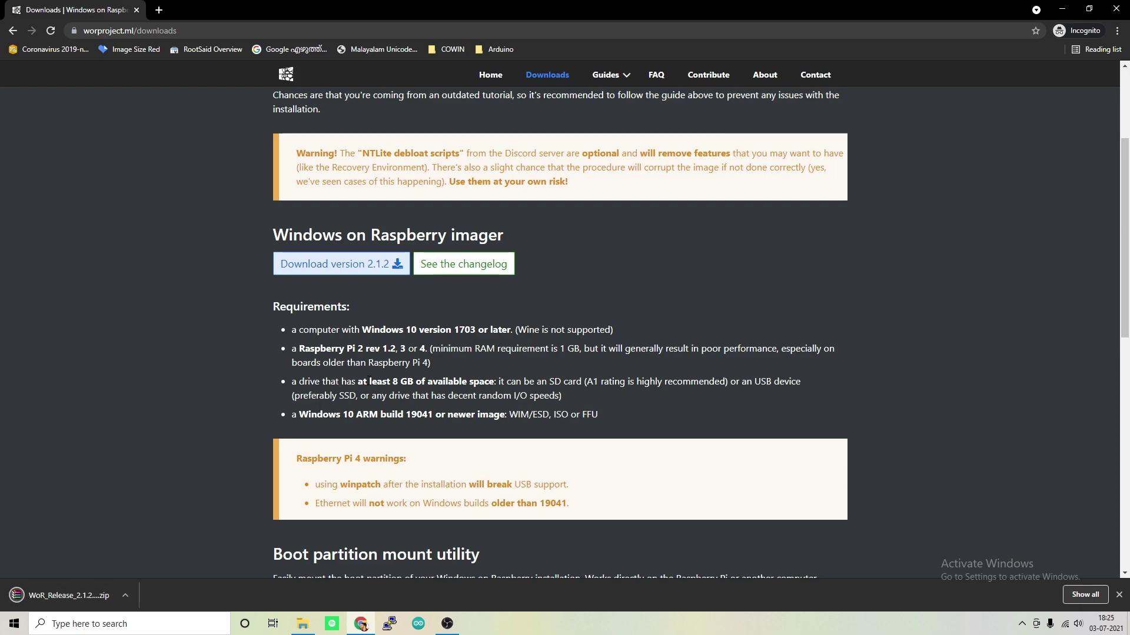
pyautogui.scroll(-3, 368, 379)
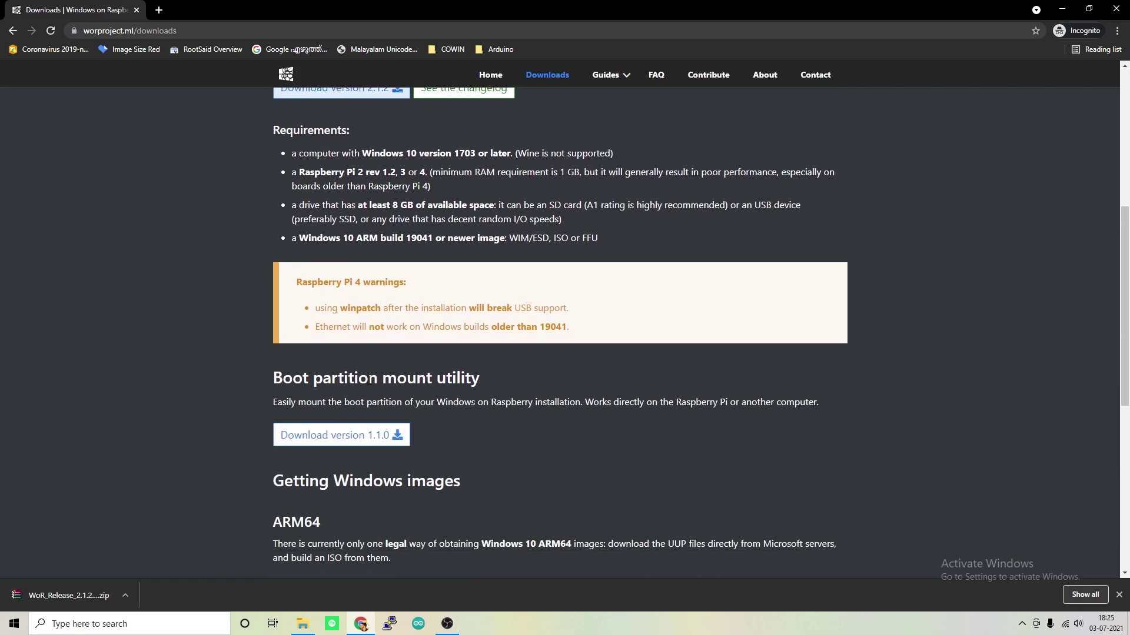
pyautogui.scroll(-5, 369, 379)
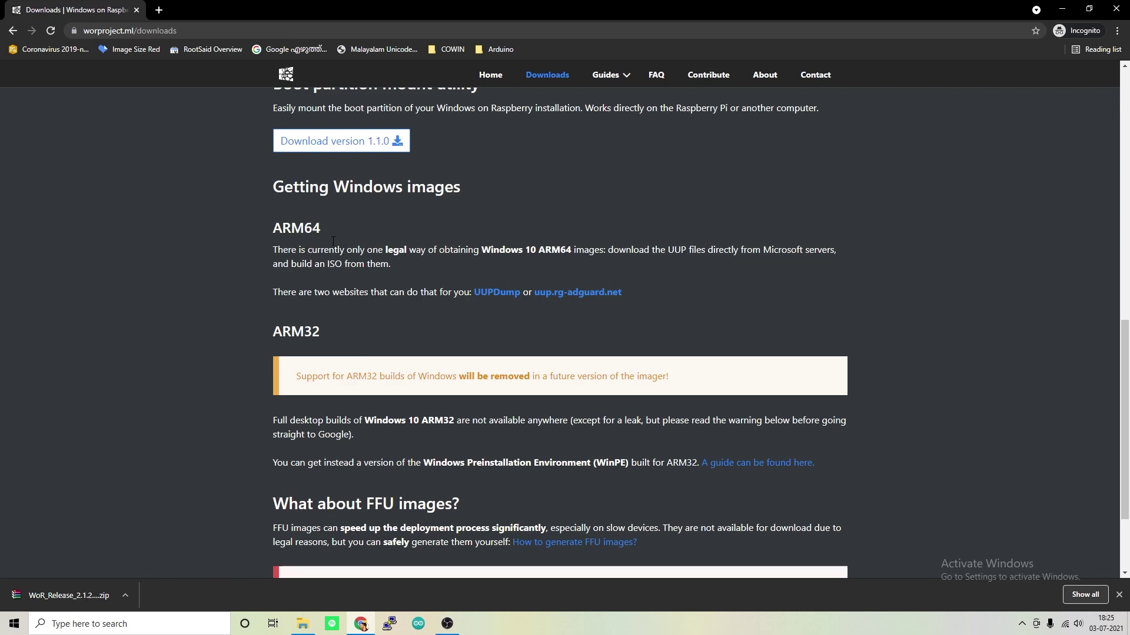
pyautogui.moveTo(273, 187); pyautogui.dragTo(439, 185)
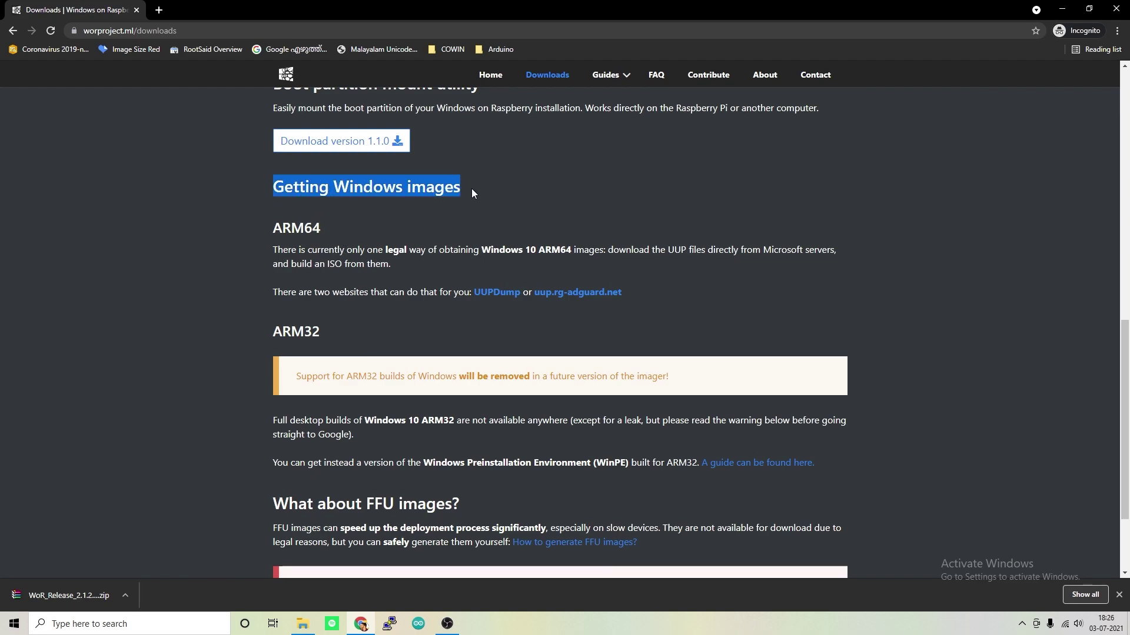
pyautogui.click(359, 223)
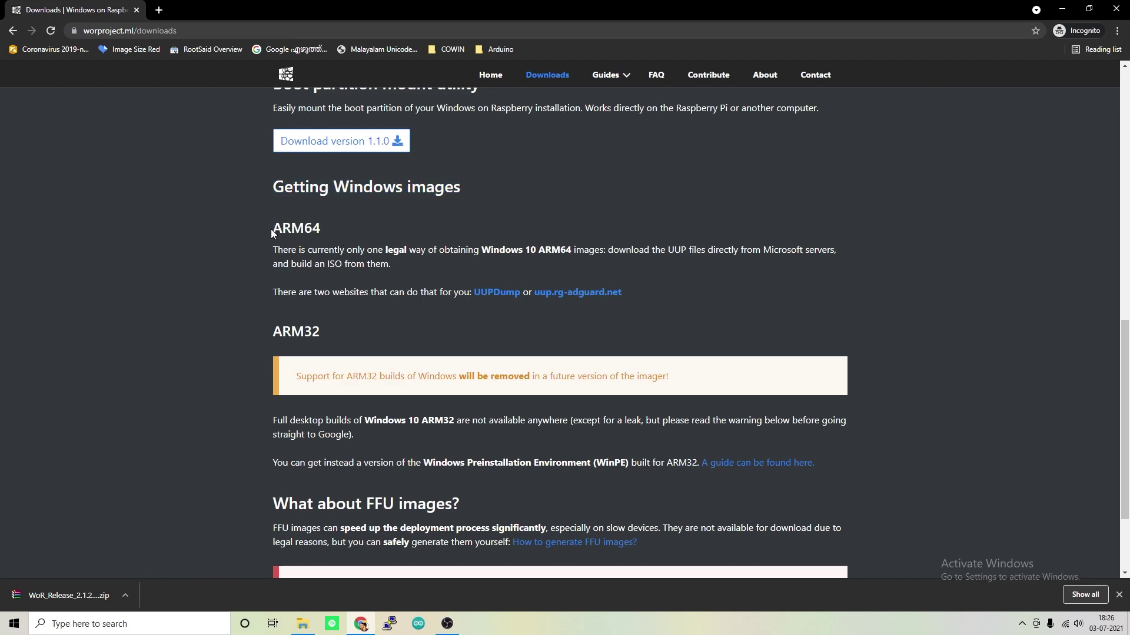
pyautogui.click(359, 253)
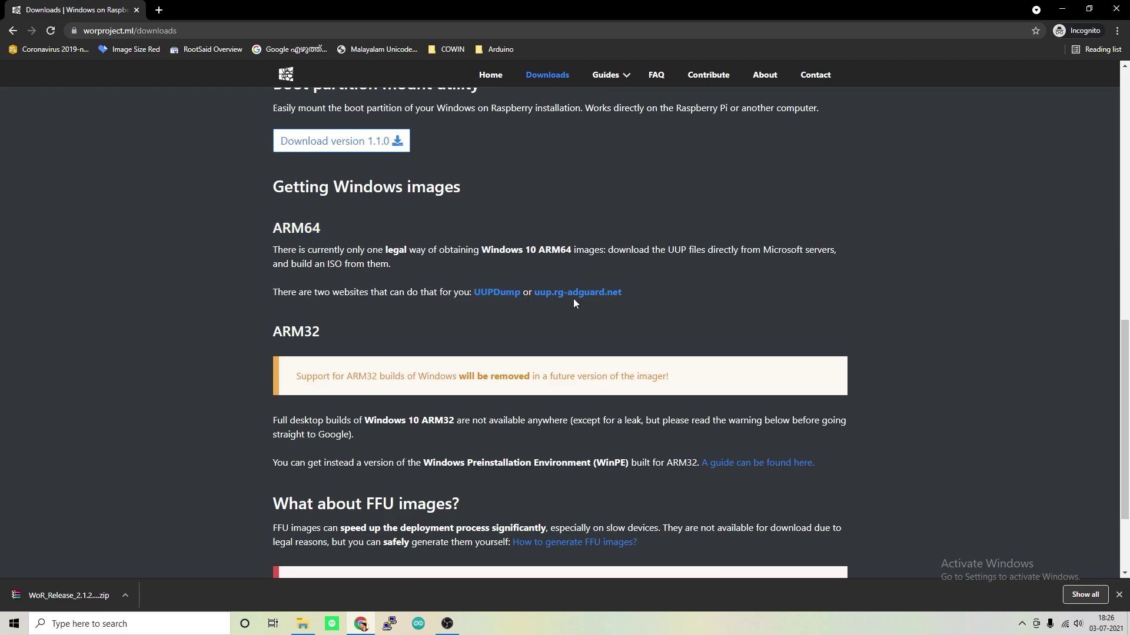
# Search UUP dump for 'windows 11' and open the Insider Preview 22000.51 arm64 build
pyautogui.click(493, 298)
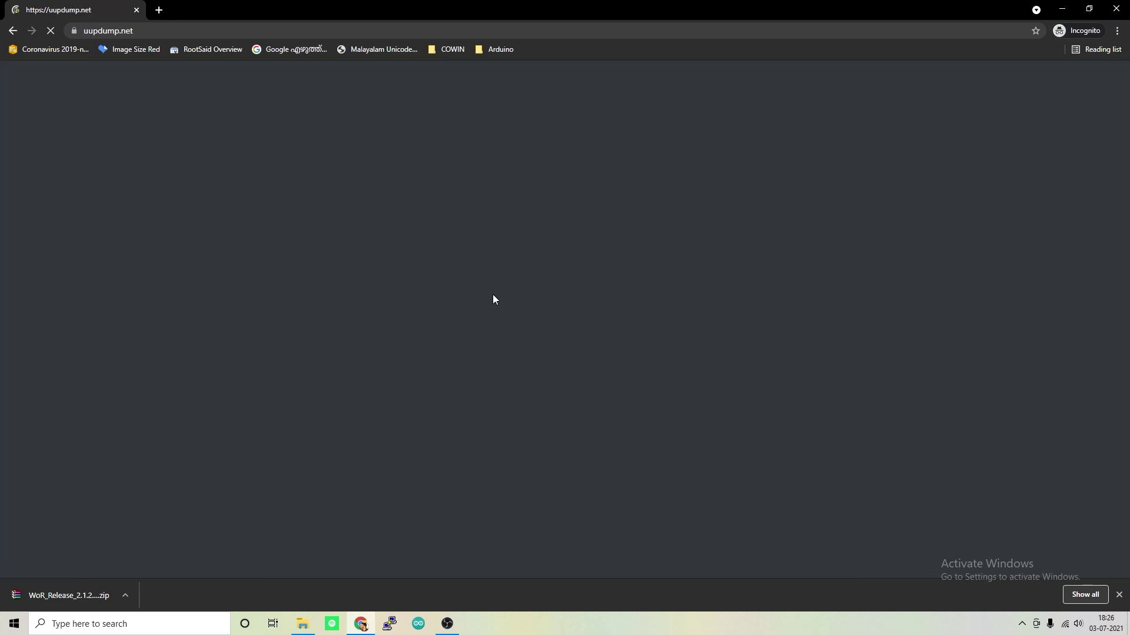
pyautogui.hotkey('alt', 'Tab')
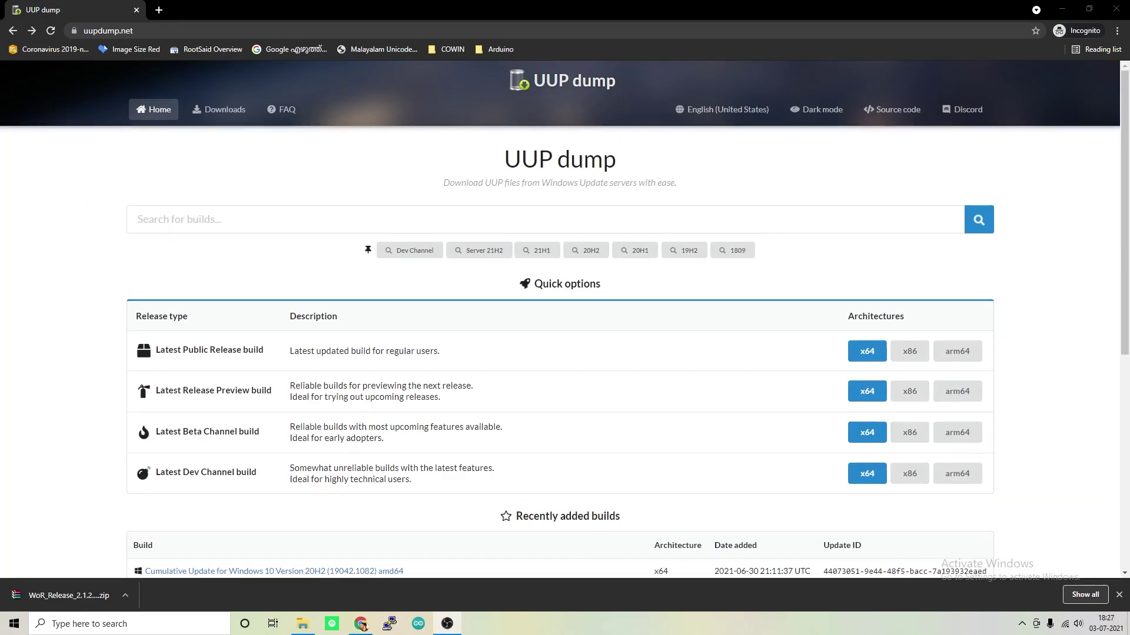
pyautogui.click(191, 222)
pyautogui.write('windows 11')
pyautogui.press('Return')
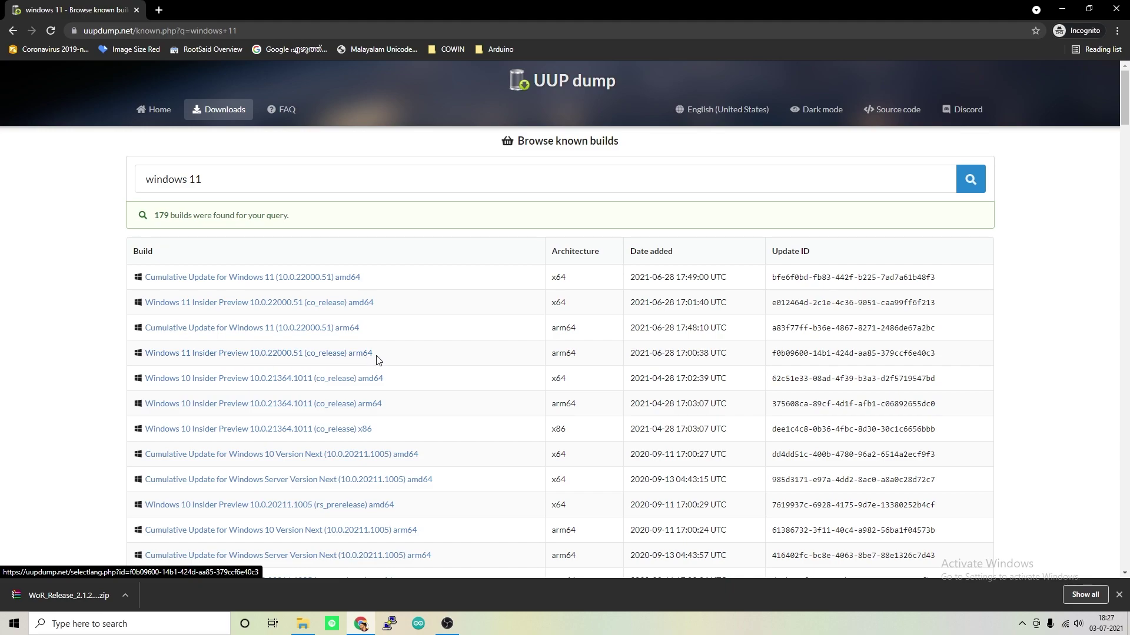
pyautogui.click(213, 356)
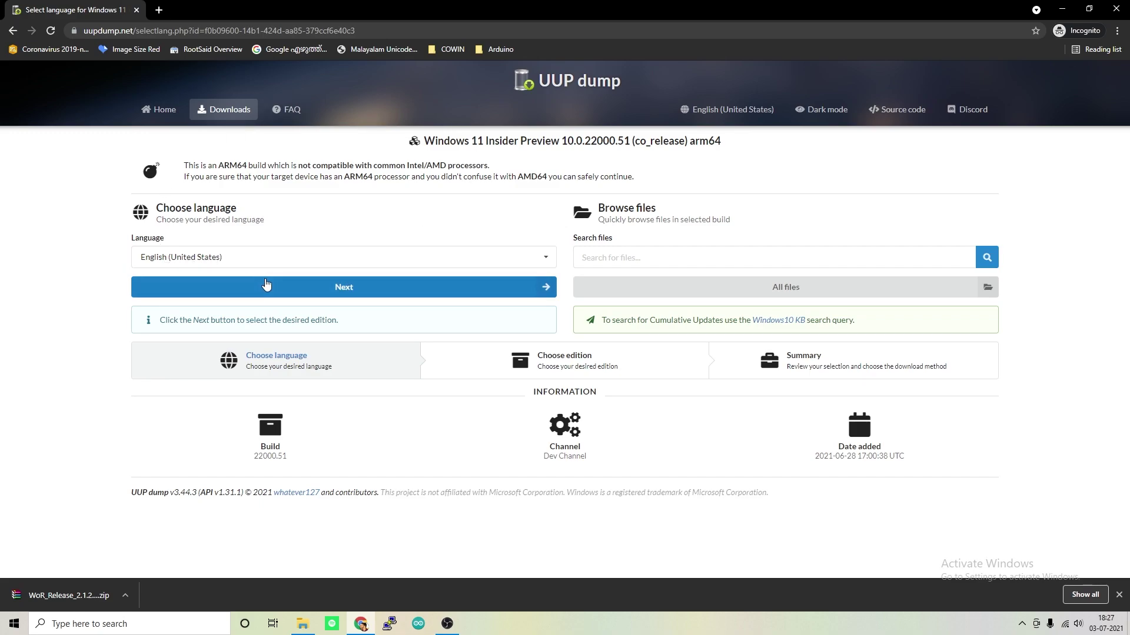
# Keep English (United States), leave only Windows Home ticked, and create the ISO download package
pyautogui.click(329, 289)
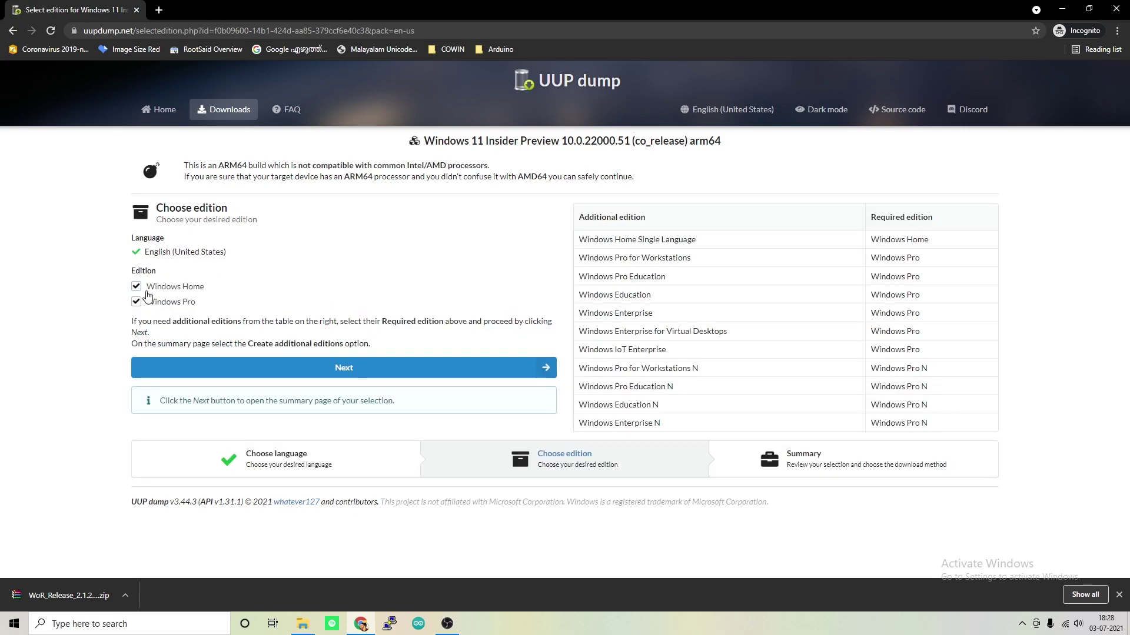
pyautogui.click(136, 303)
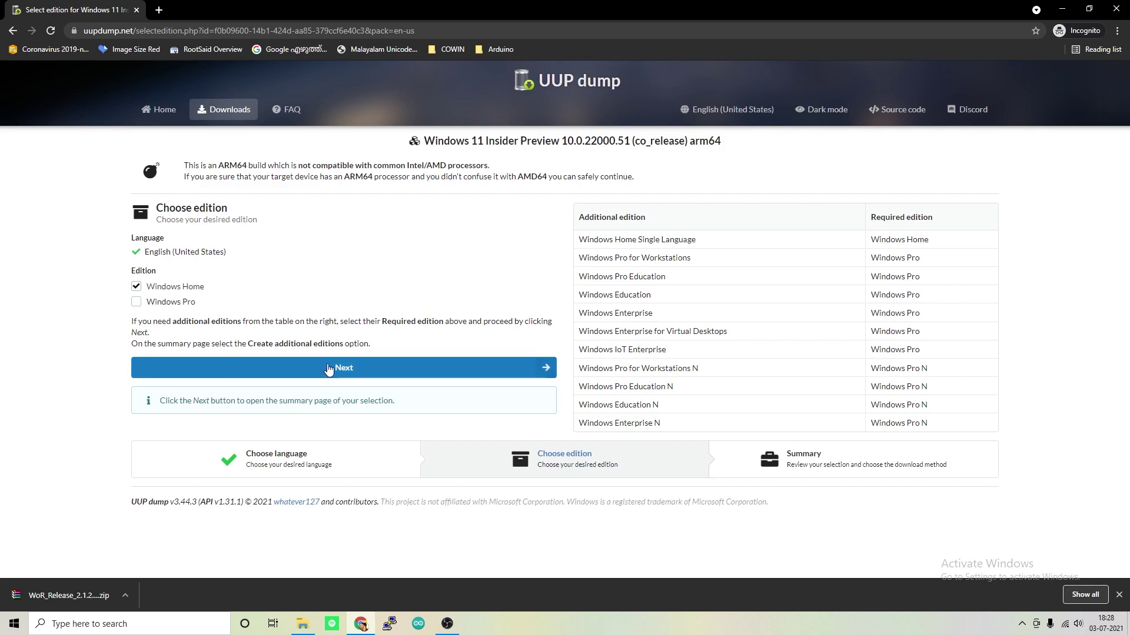
pyautogui.click(329, 369)
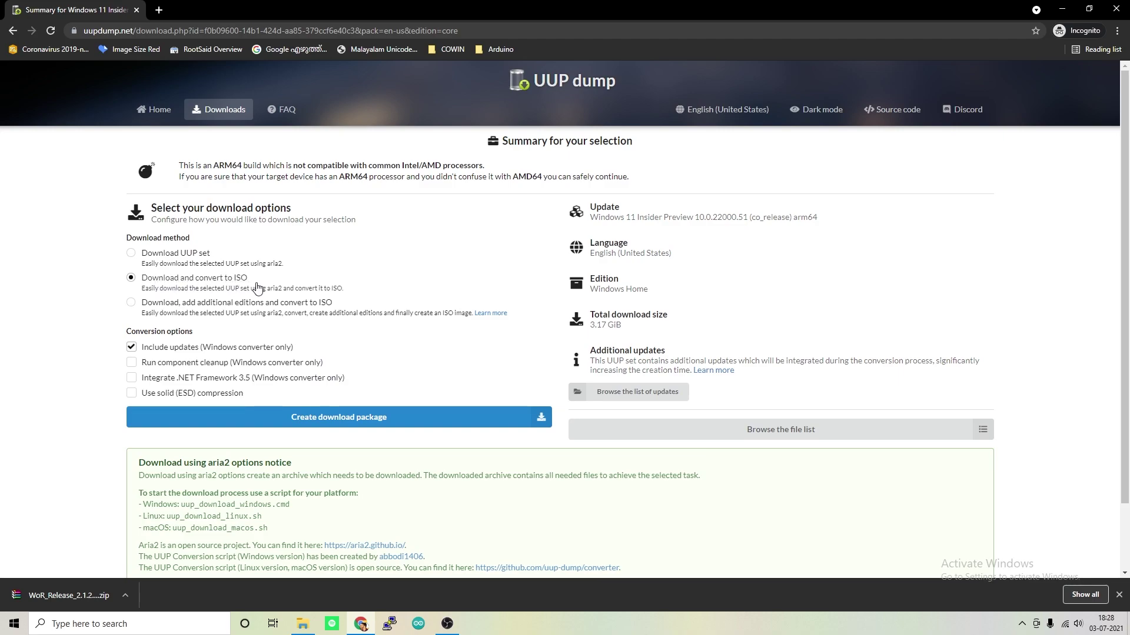
pyautogui.click(299, 423)
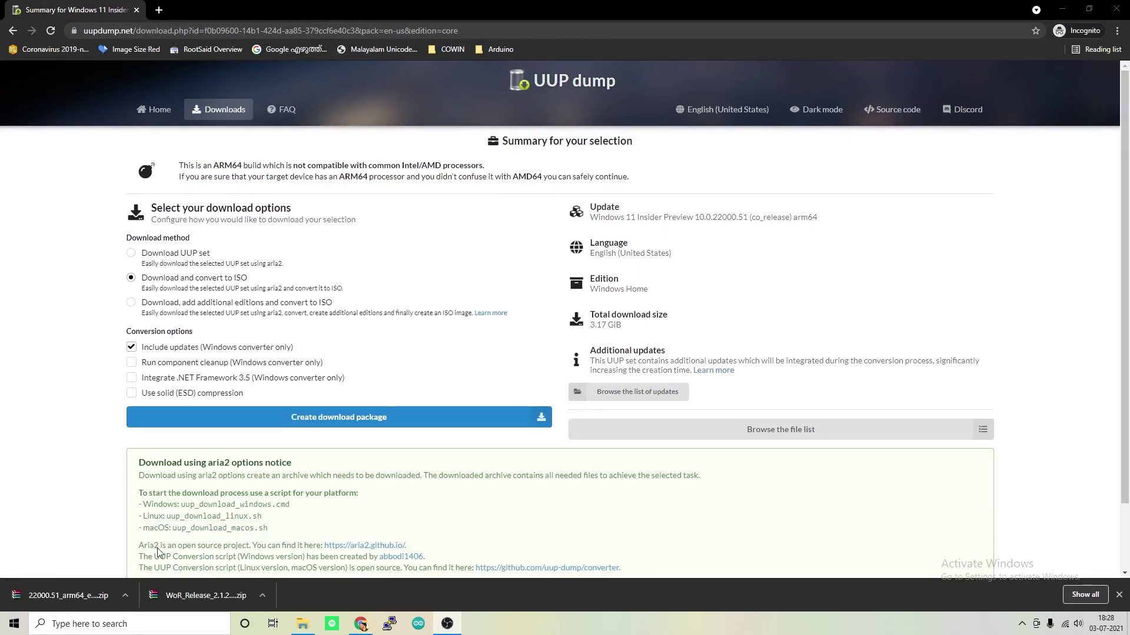
pyautogui.click(263, 595)
# Create a 'Windows11forpi' folder on Local Disk (F:) and open it
pyautogui.click(279, 557)
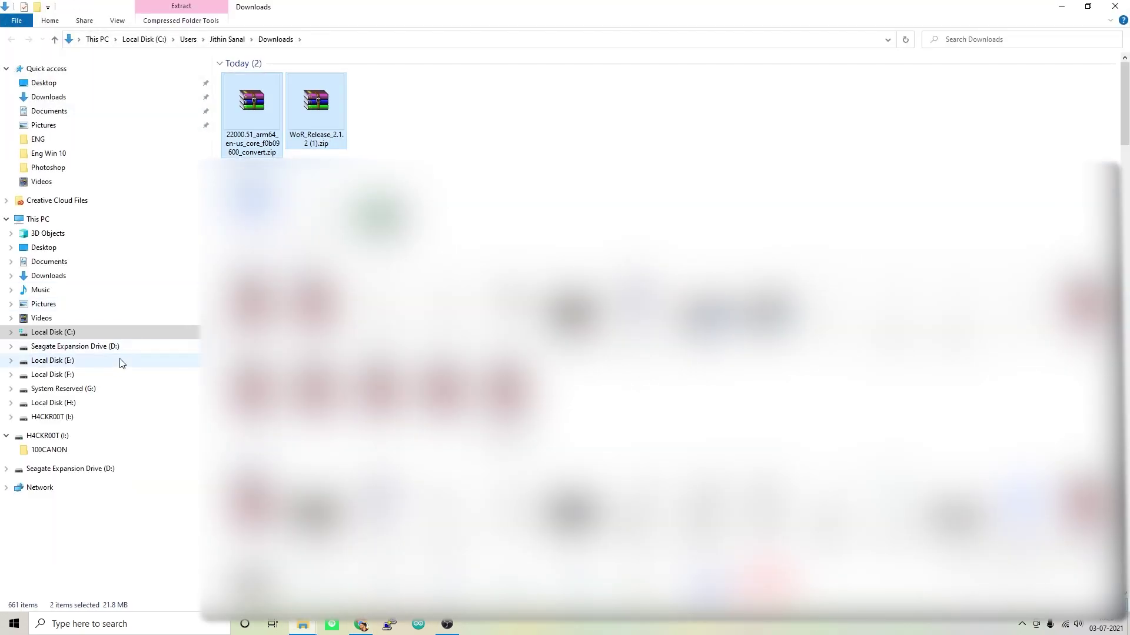
pyautogui.click(59, 376)
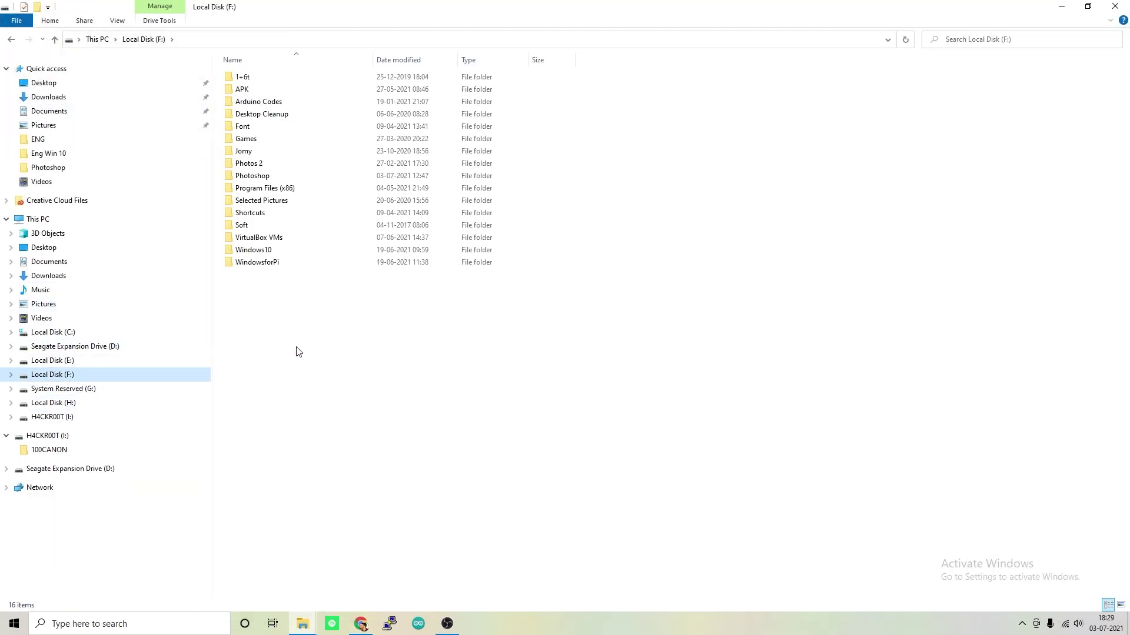
pyautogui.rightClick(278, 323)
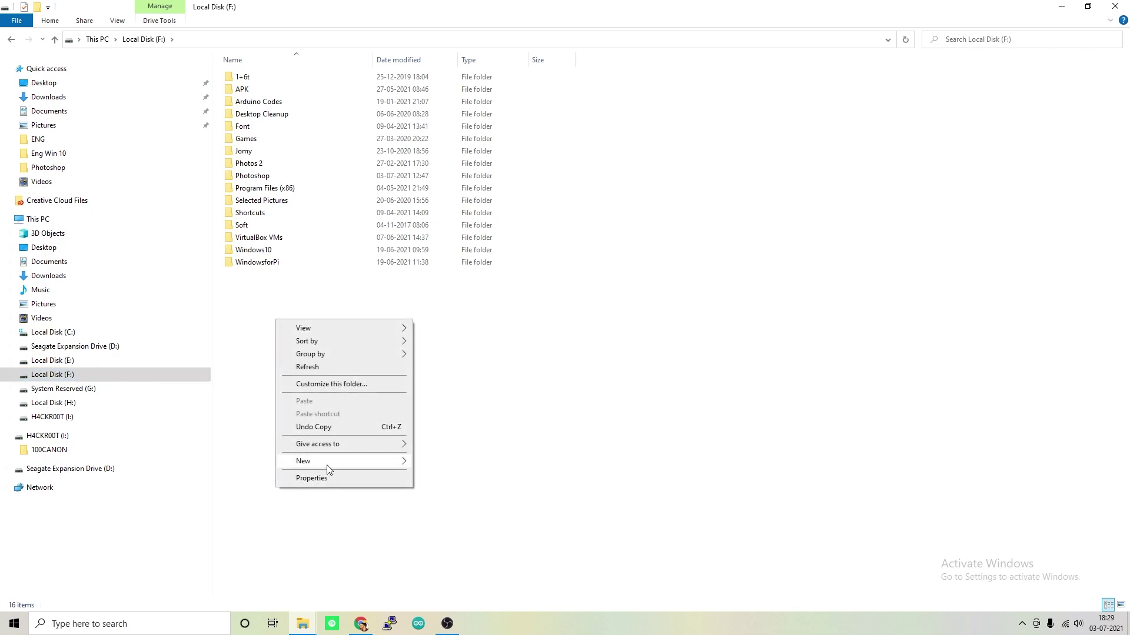
pyautogui.moveTo(376, 463)
pyautogui.click(439, 462)
pyautogui.write('Windows11for pi')
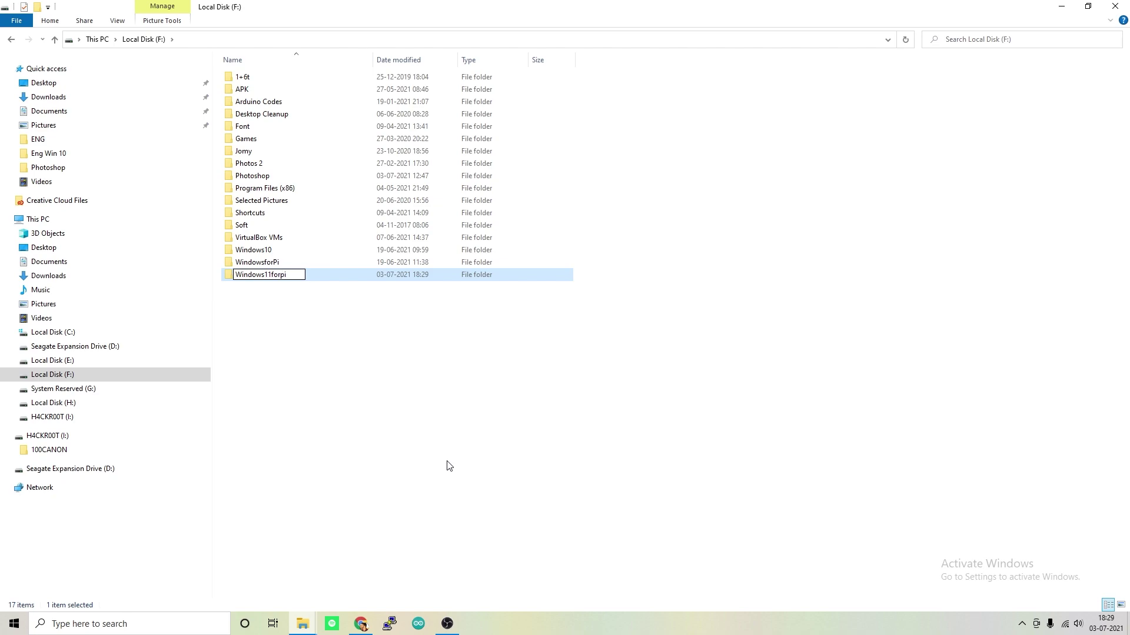
pyautogui.press('Return')
pyautogui.press('Return')
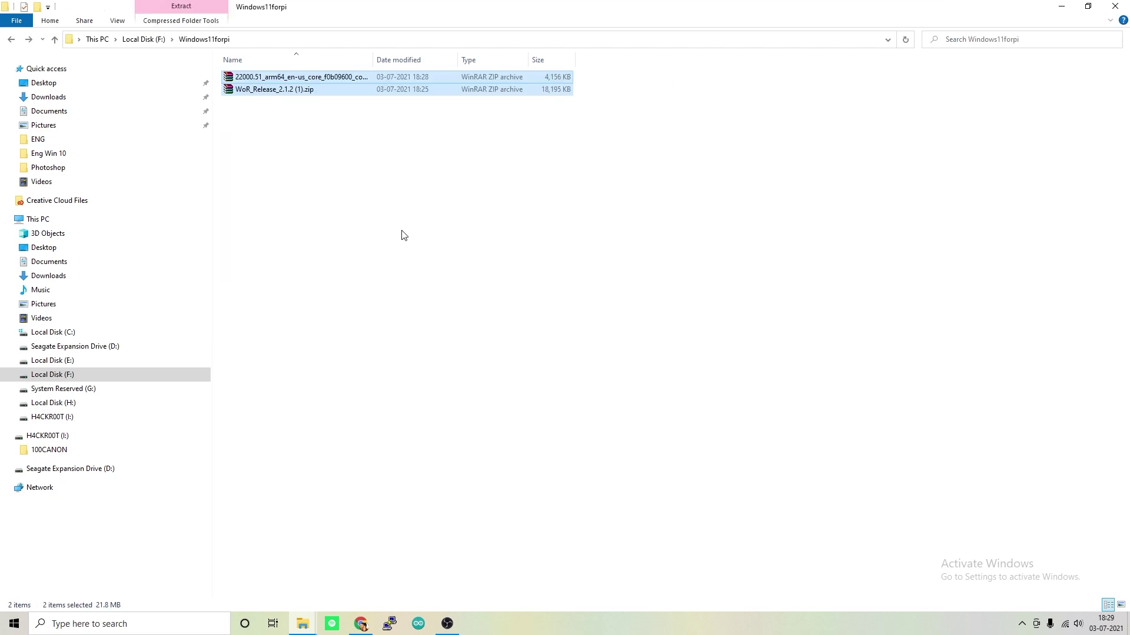
pyautogui.click(379, 354)
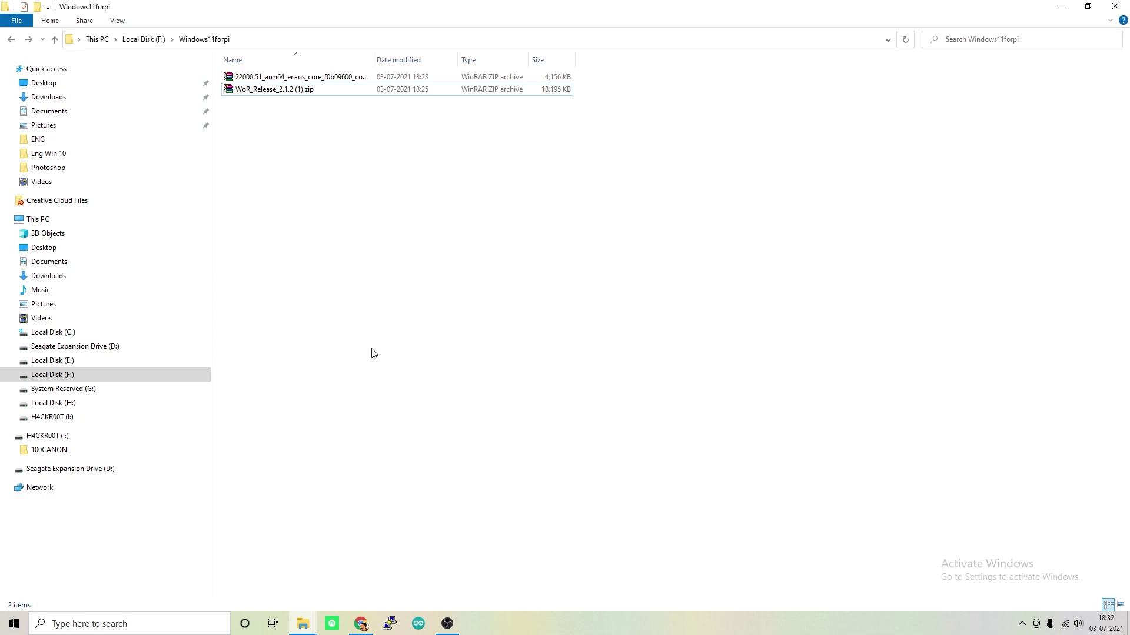
# Create an 'Imager' folder and move the WoR_Release zip into it
pyautogui.rightClick(317, 196)
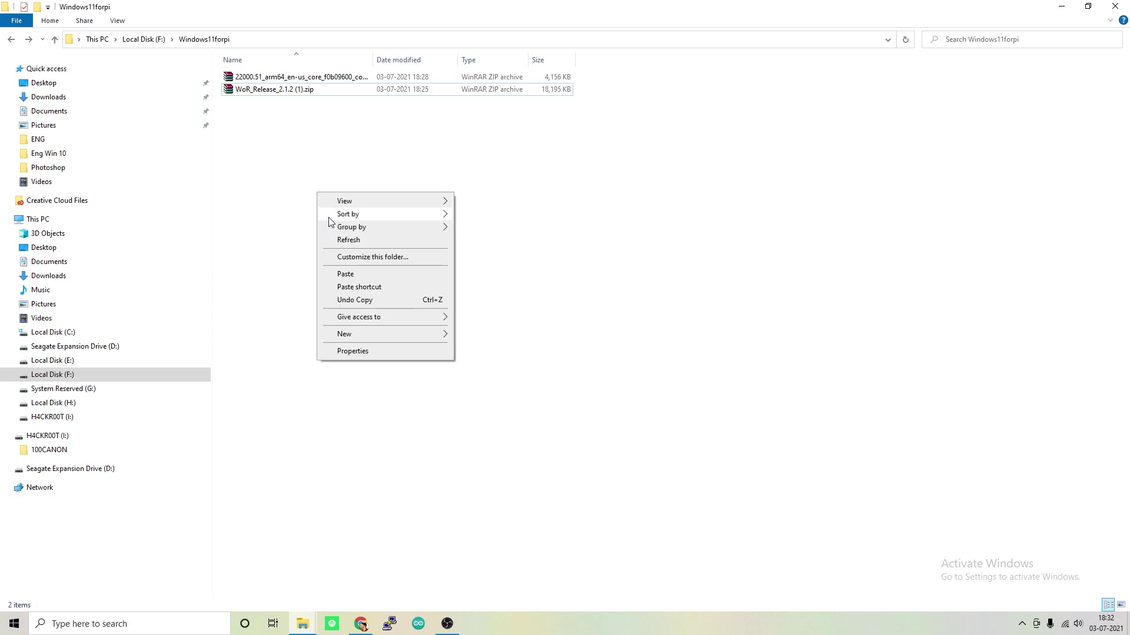
pyautogui.moveTo(412, 335)
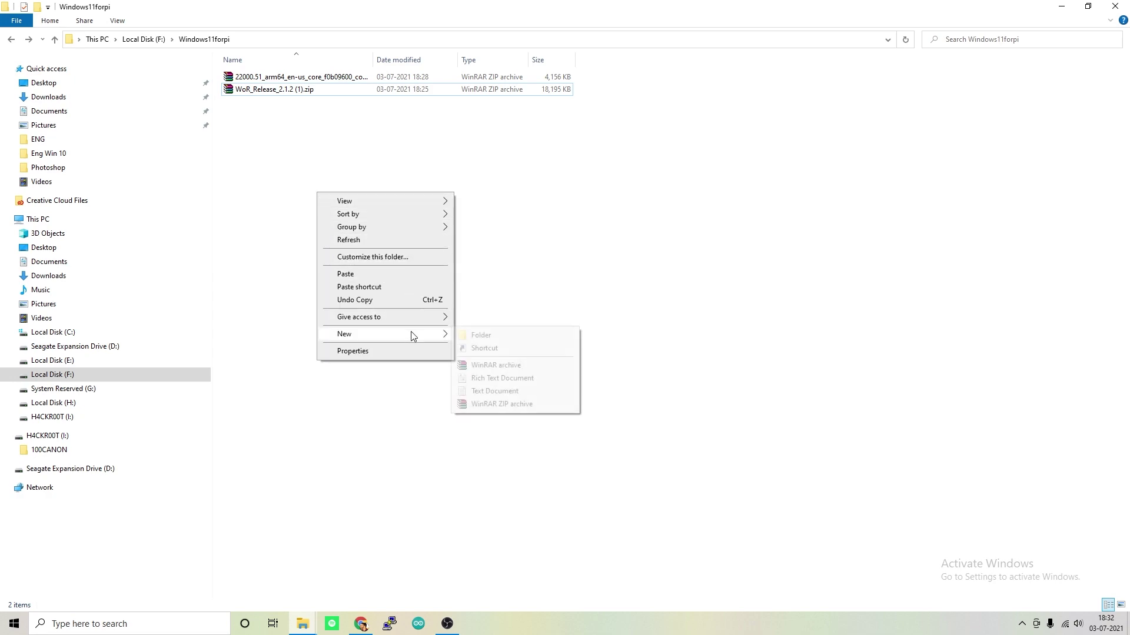
pyautogui.click(511, 340)
pyautogui.write('Imager')
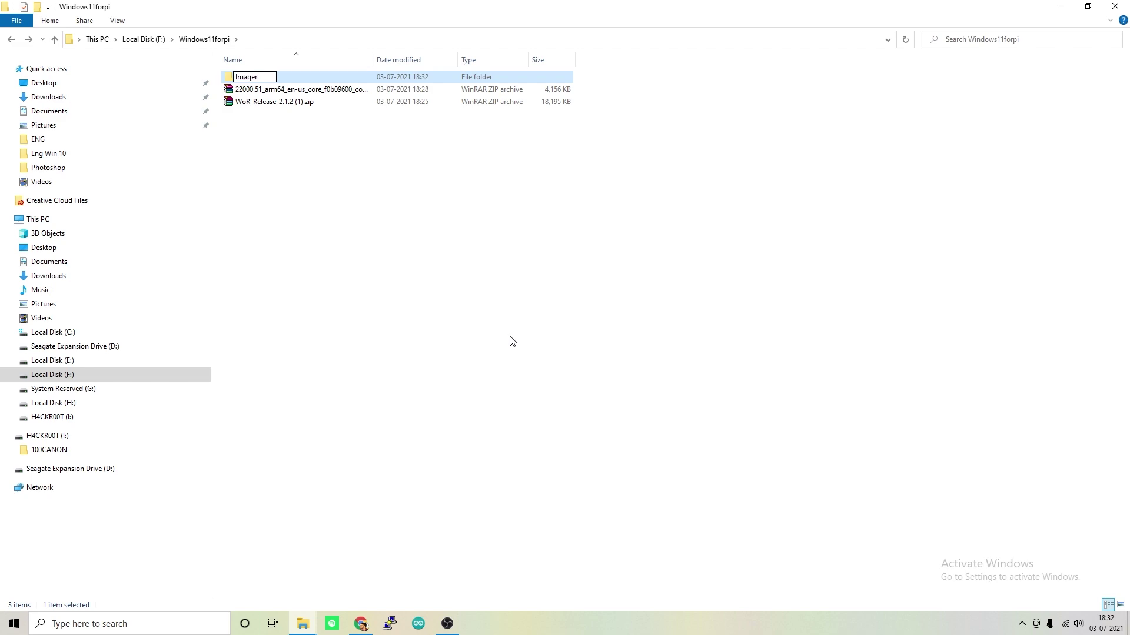
pyautogui.press('Return')
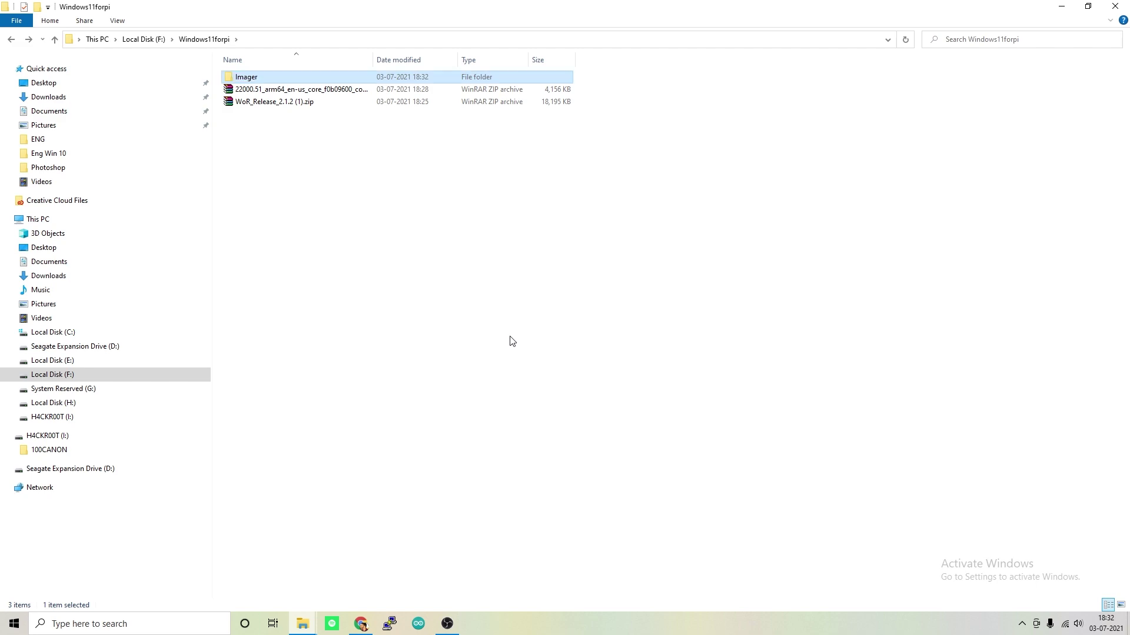
pyautogui.click(333, 187)
pyautogui.click(273, 103)
pyautogui.moveTo(238, 107); pyautogui.dragTo(267, 78)
# Create an 'OS' folder, move the arm64 package zip into it, and open it
pyautogui.rightClick(286, 169)
pyautogui.moveTo(354, 312)
pyautogui.click(449, 310)
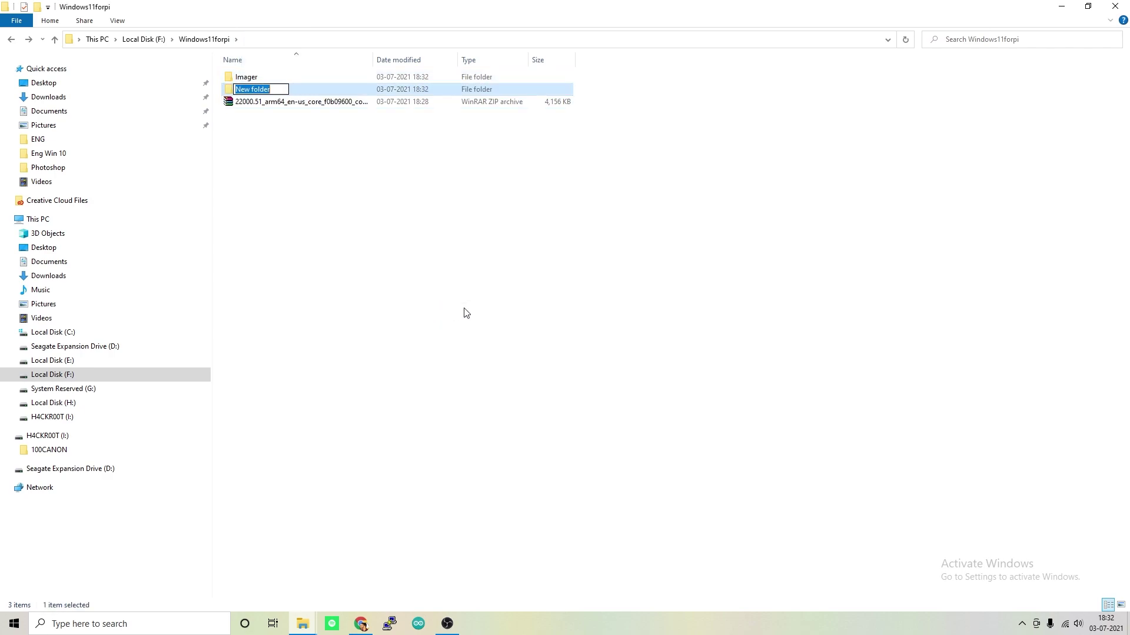
pyautogui.write('OS')
pyautogui.press('Return')
pyautogui.click(244, 105)
pyautogui.moveTo(239, 105); pyautogui.dragTo(266, 86)
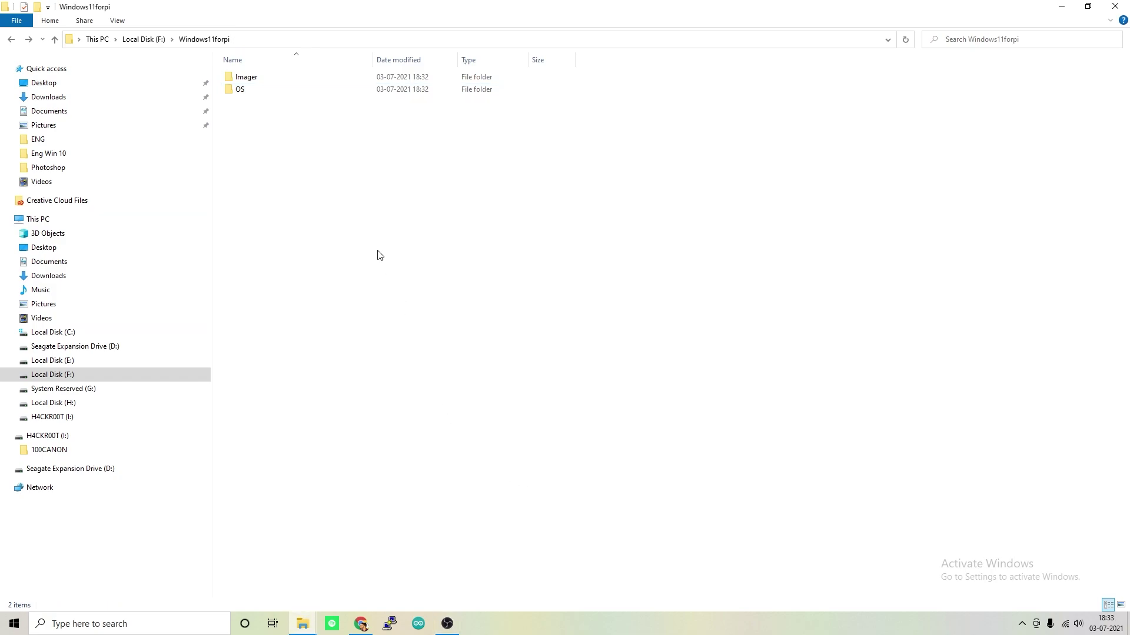
pyautogui.doubleClick(253, 91)
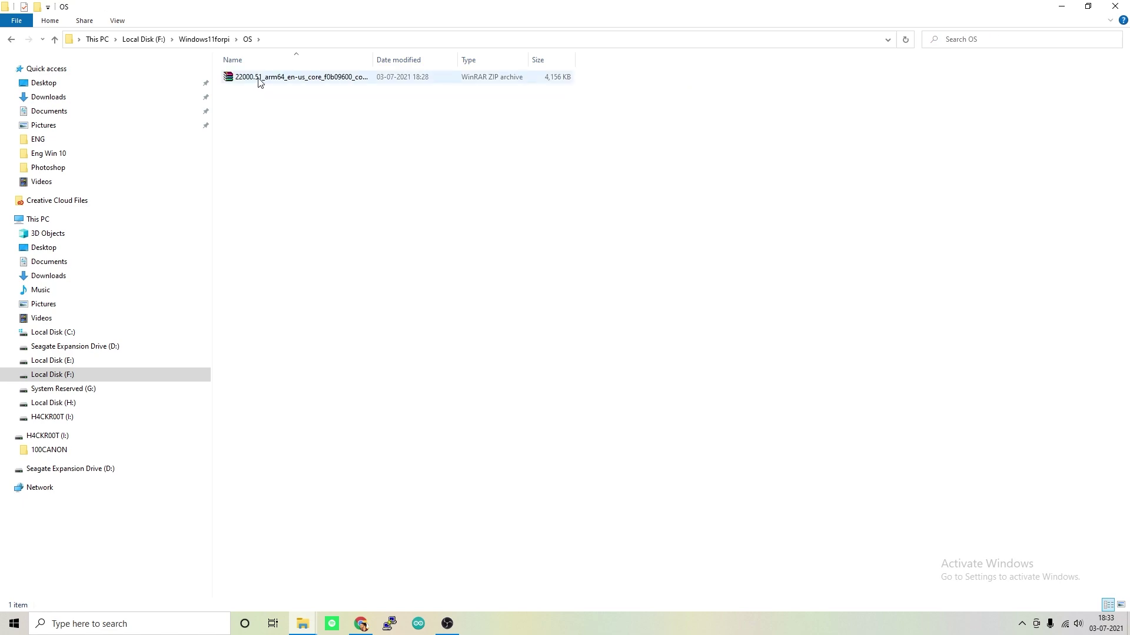
# Extract the arm64 zip here and run uup_download_windows.cmd as administrator
pyautogui.rightClick(258, 79)
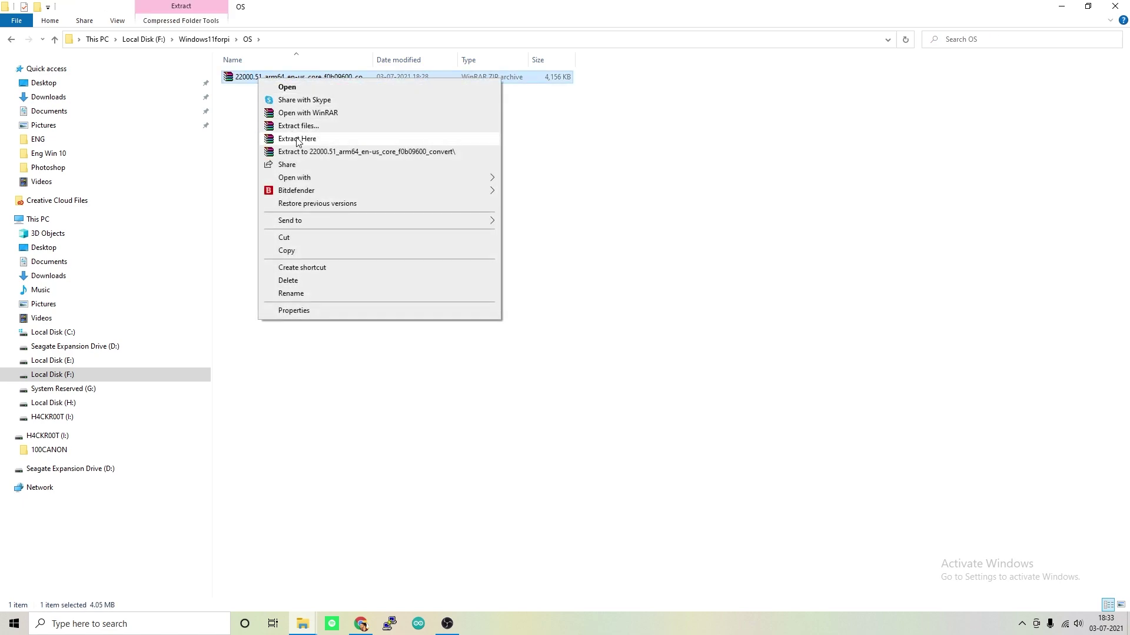
pyautogui.click(298, 139)
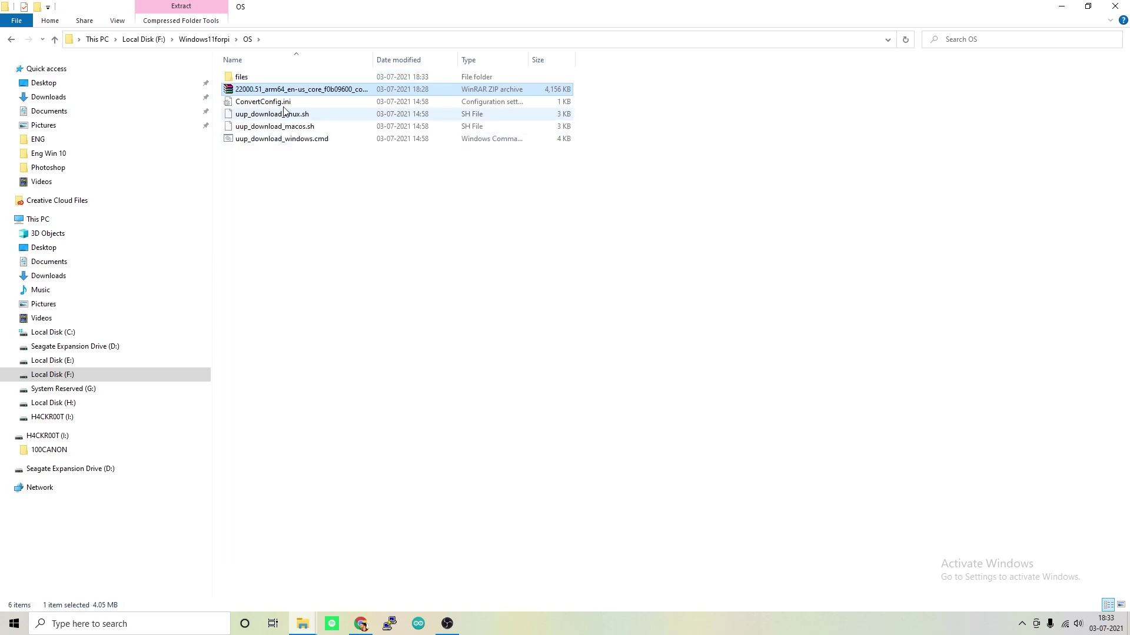
pyautogui.click(253, 141)
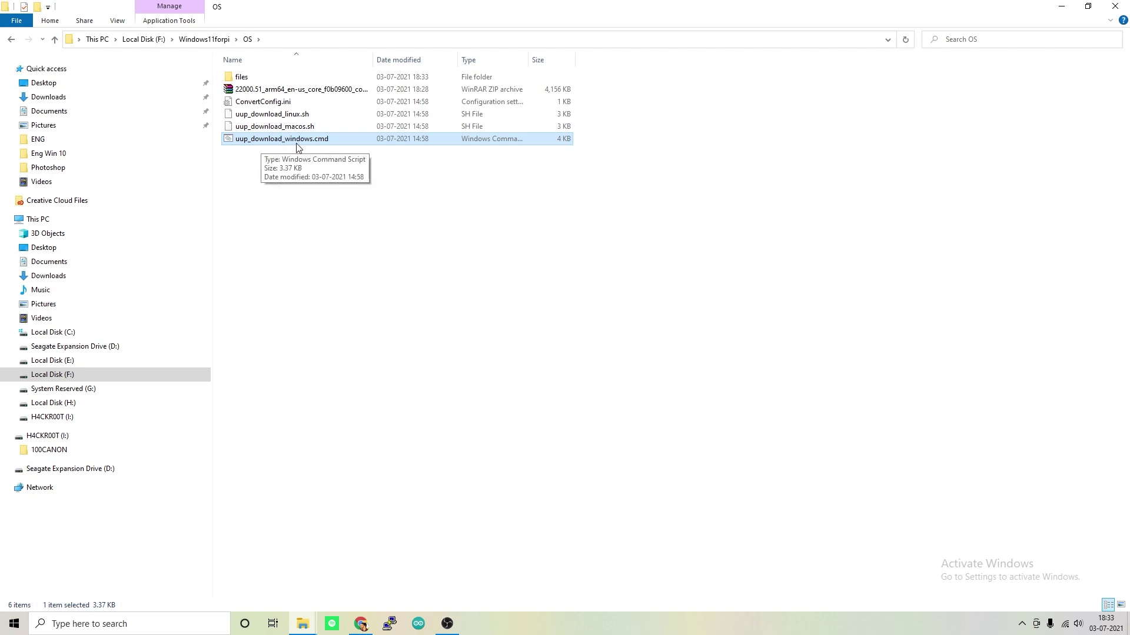
pyautogui.rightClick(277, 140)
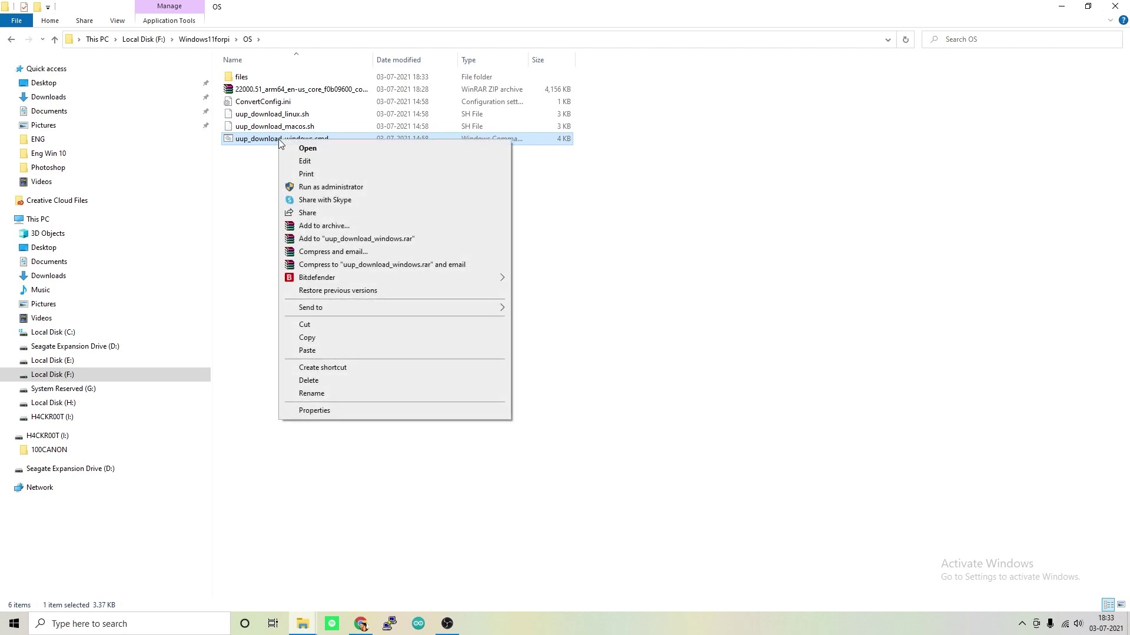
pyautogui.click(316, 187)
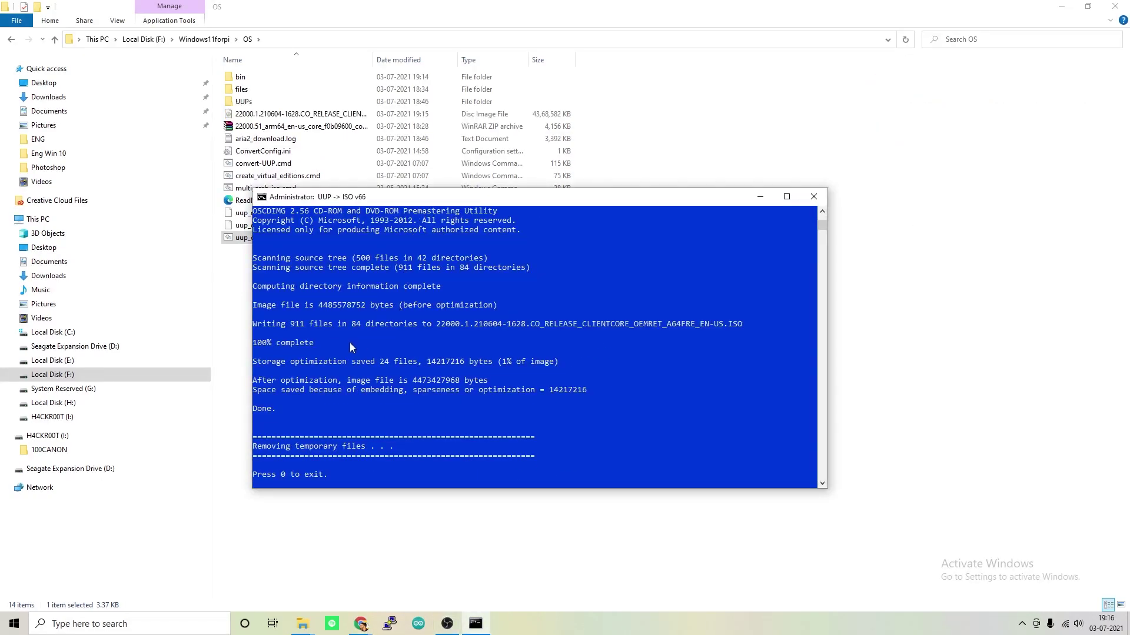
# Confirm the 100% complete output, exit the console with 0, and widen the Name column
pyautogui.click(319, 345)
pyautogui.moveTo(266, 348); pyautogui.dragTo(257, 345)
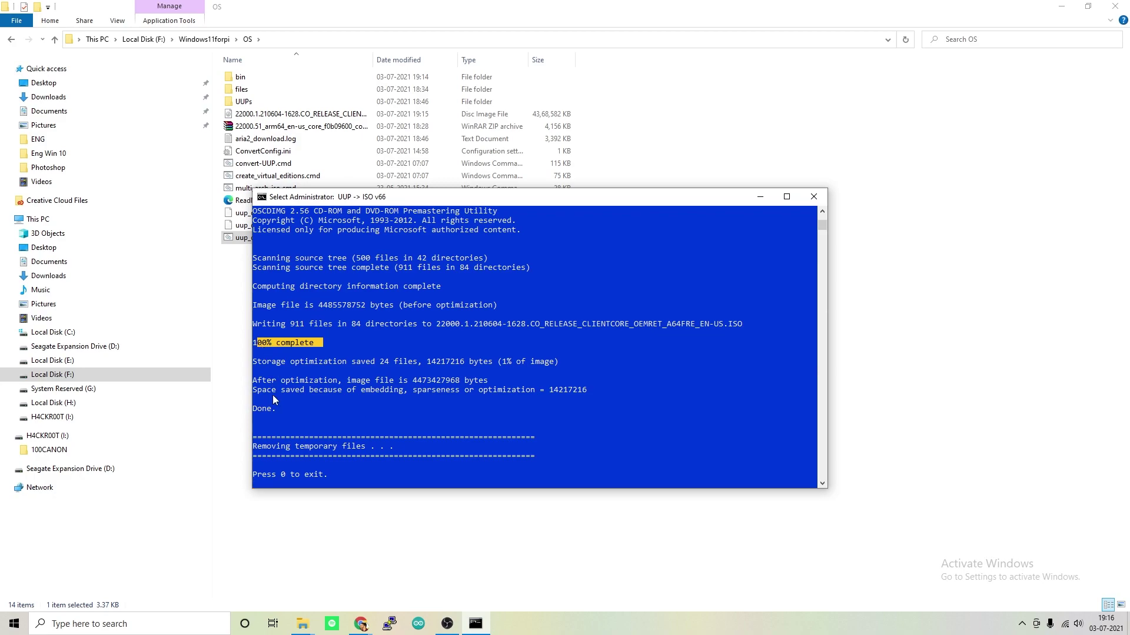
pyautogui.click(349, 477)
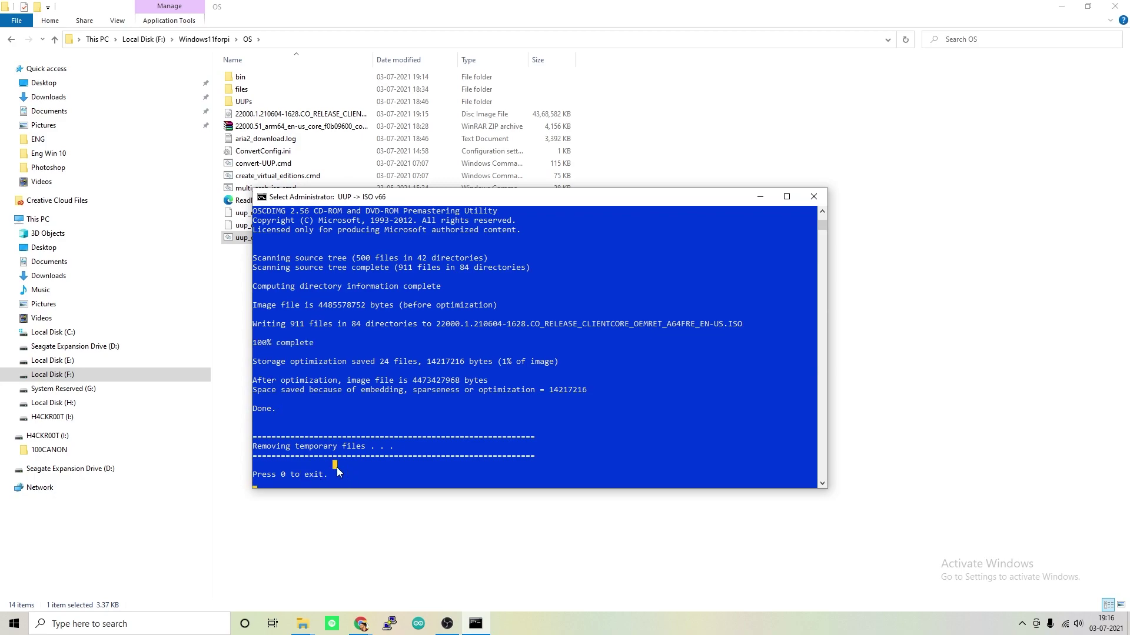
pyautogui.press('0')
pyautogui.click(333, 476)
pyautogui.moveTo(372, 63); pyautogui.dragTo(608, 63)
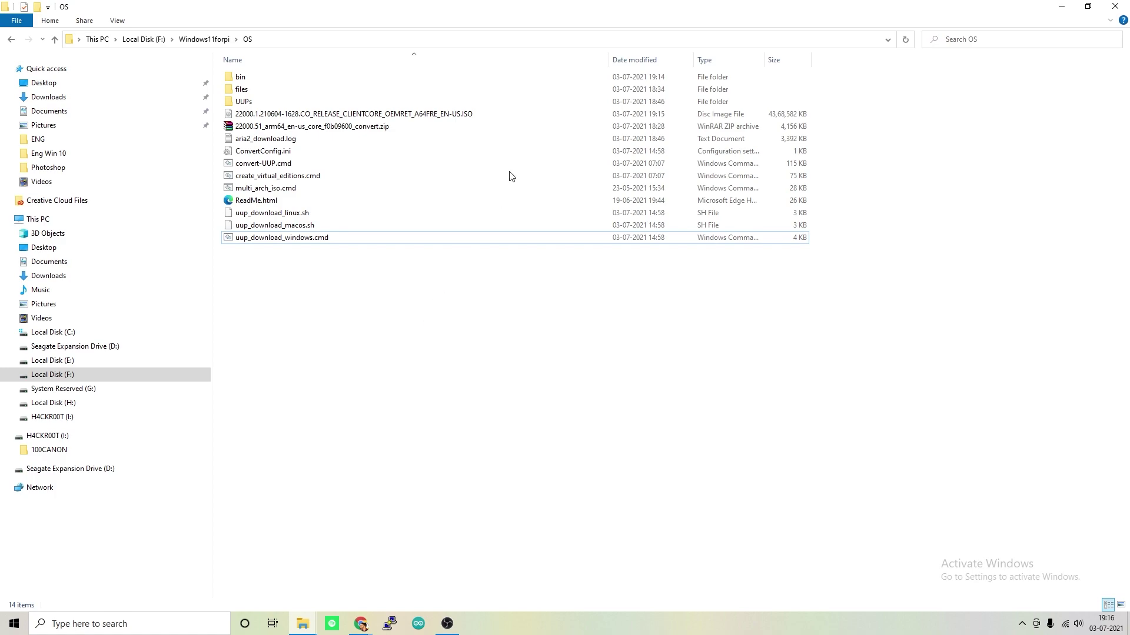
# Check the new ISO, extract the WoR_Release zip in Imager, and launch WoR.exe
pyautogui.click(455, 115)
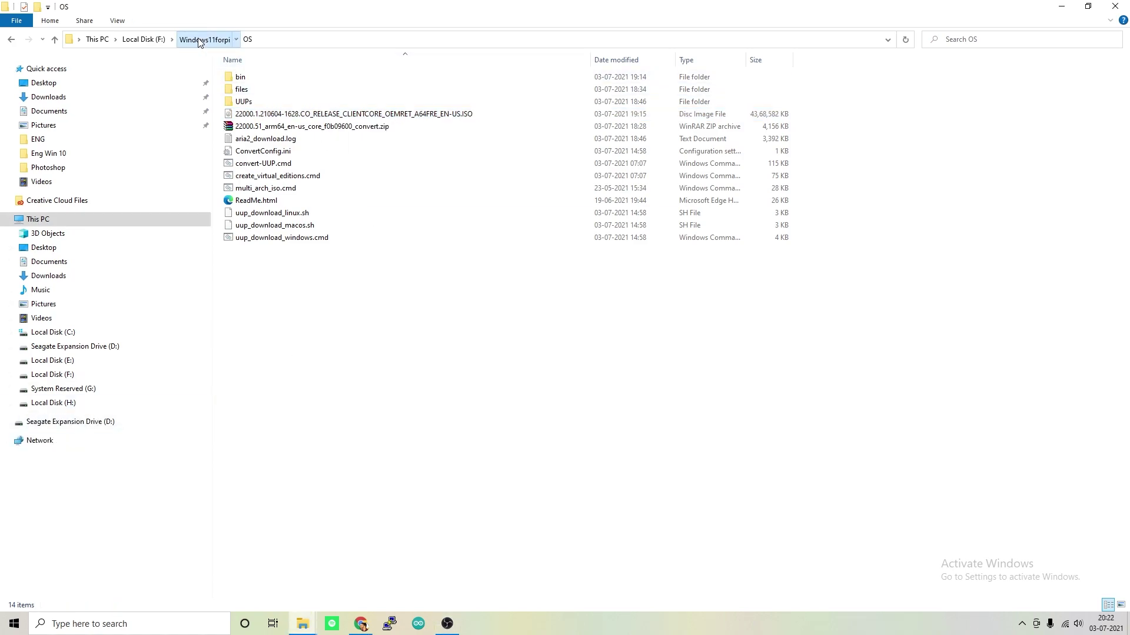
pyautogui.click(200, 40)
pyautogui.doubleClick(248, 78)
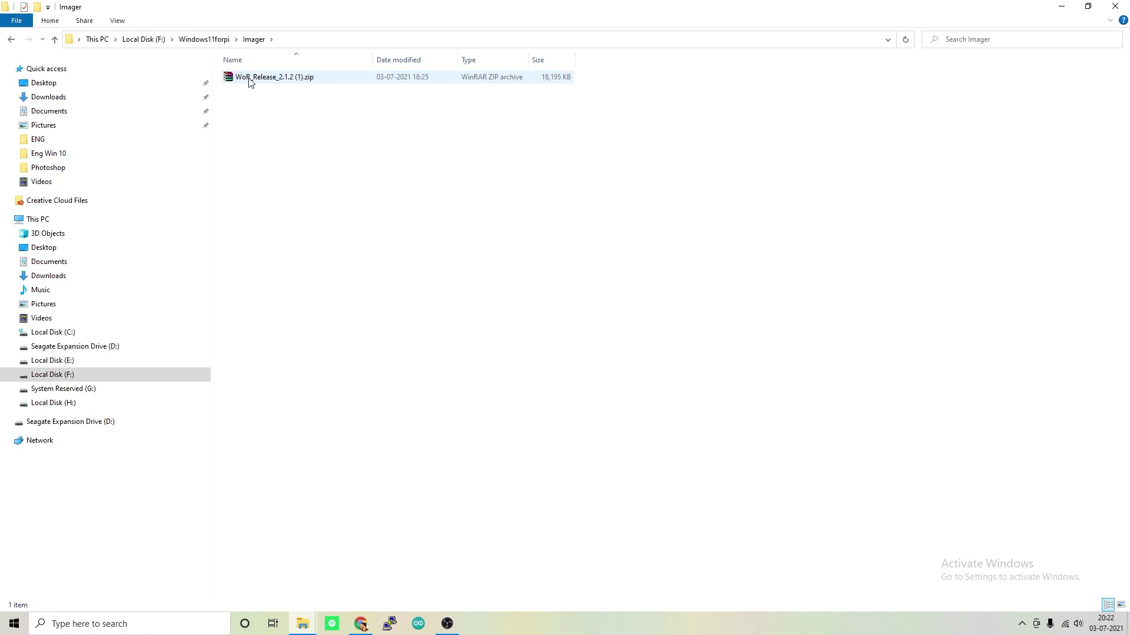
pyautogui.click(249, 78)
pyautogui.rightClick(249, 80)
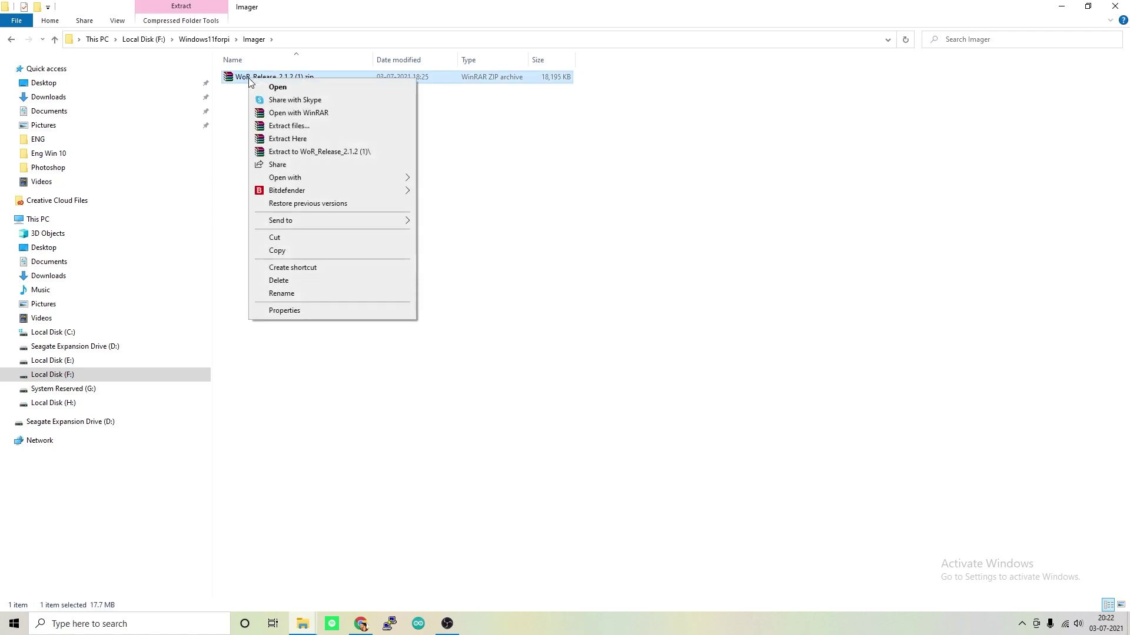
pyautogui.click(292, 139)
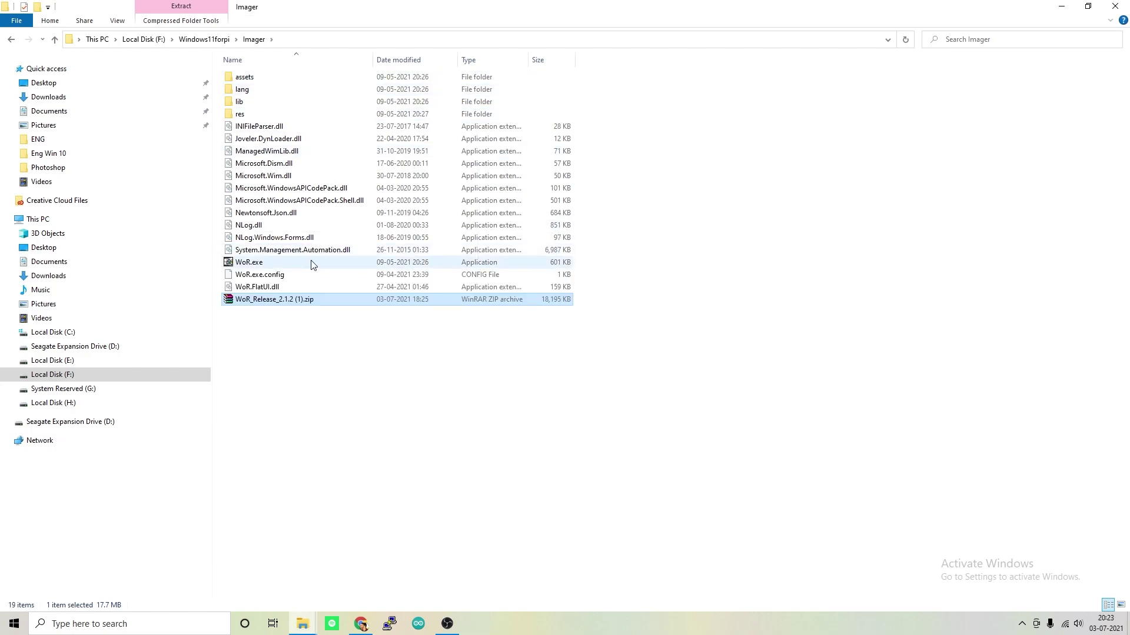
pyautogui.click(258, 265)
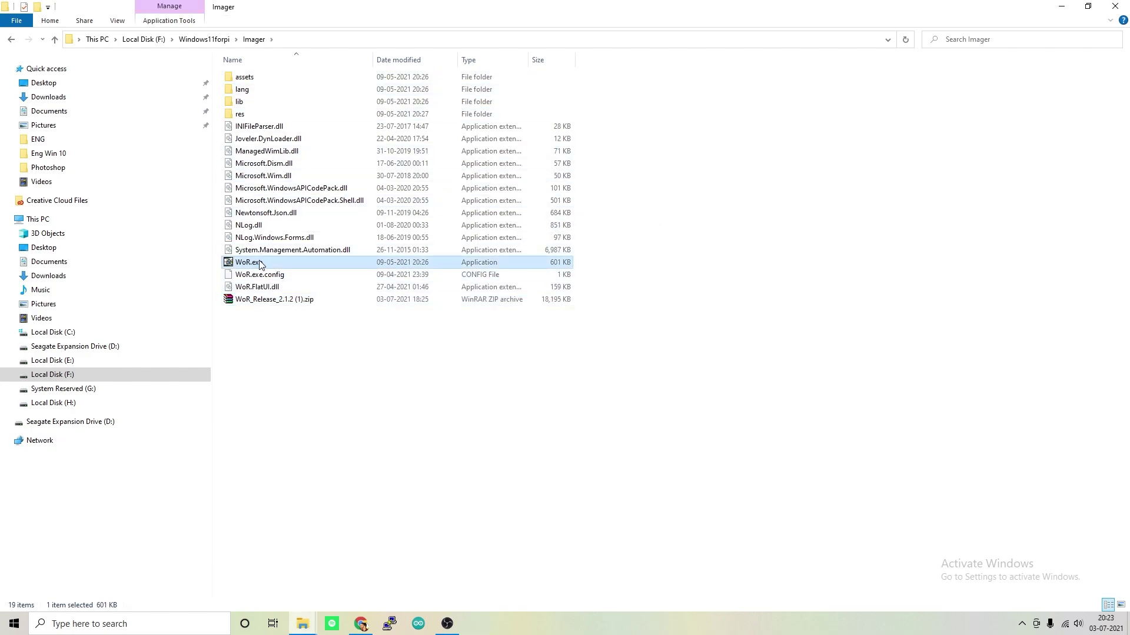
pyautogui.doubleClick(257, 266)
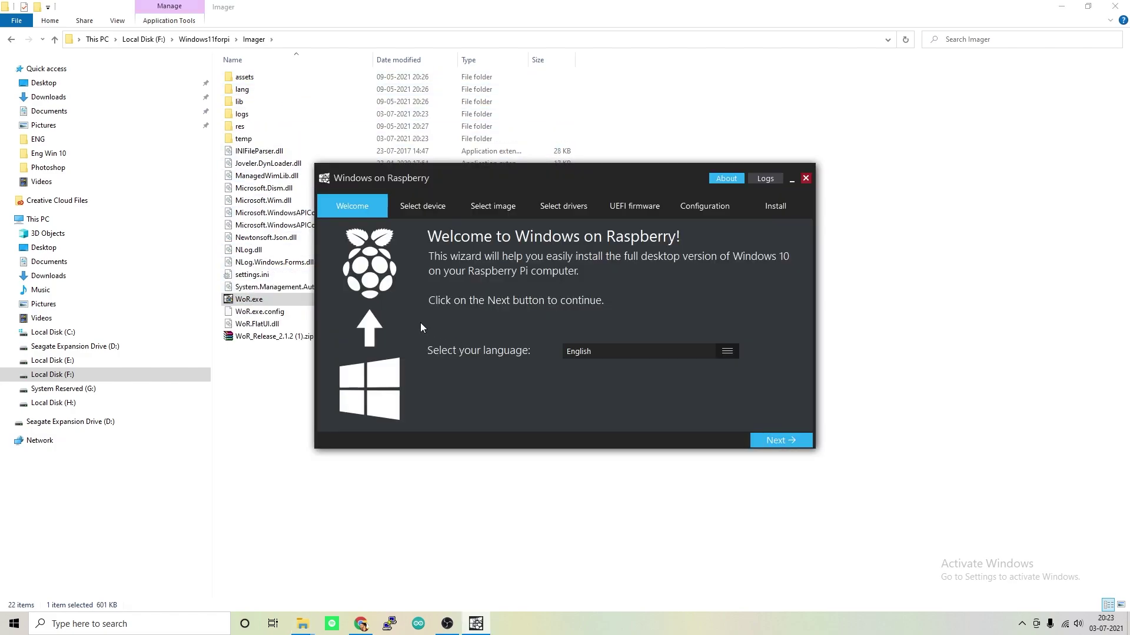
# Keep English as the wizard language and proceed to device selection
pyautogui.click(610, 351)
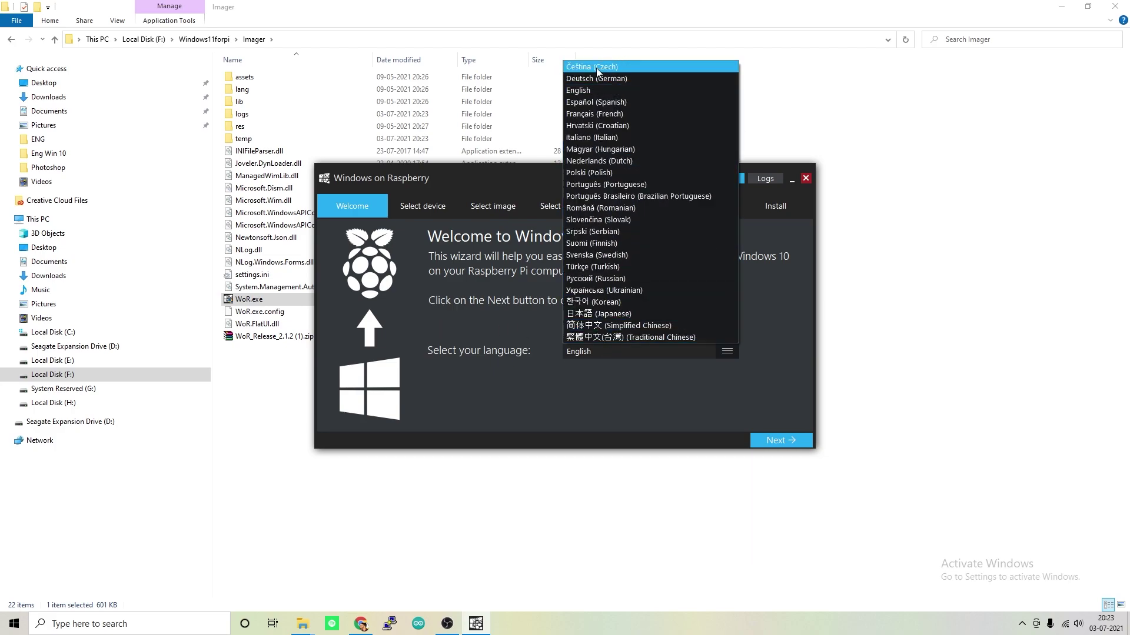
pyautogui.click(587, 90)
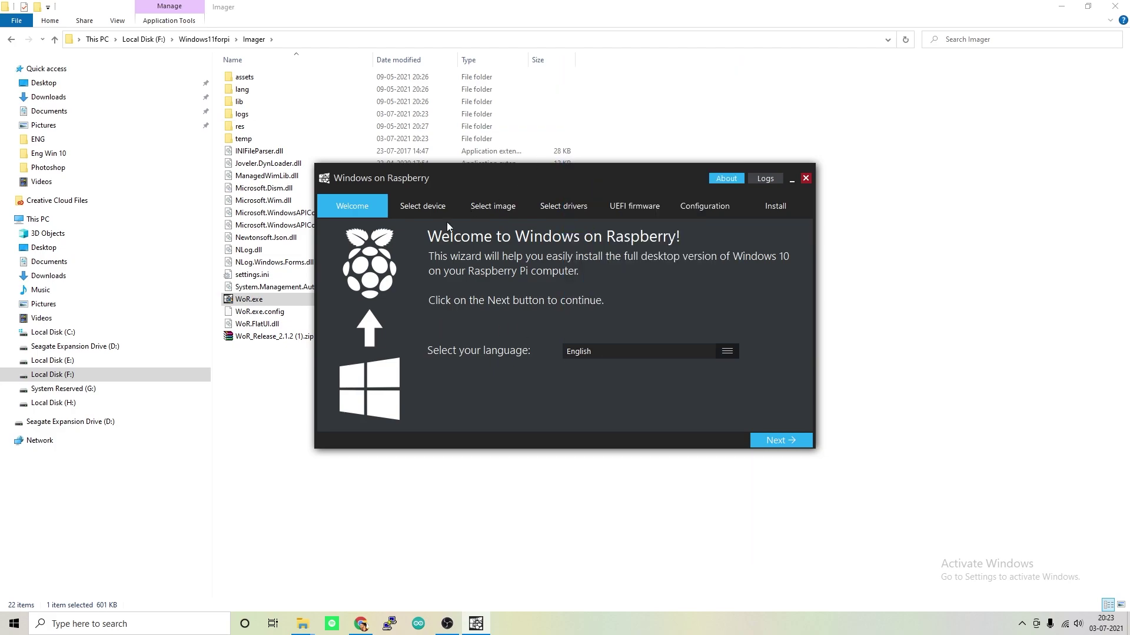
pyautogui.click(776, 440)
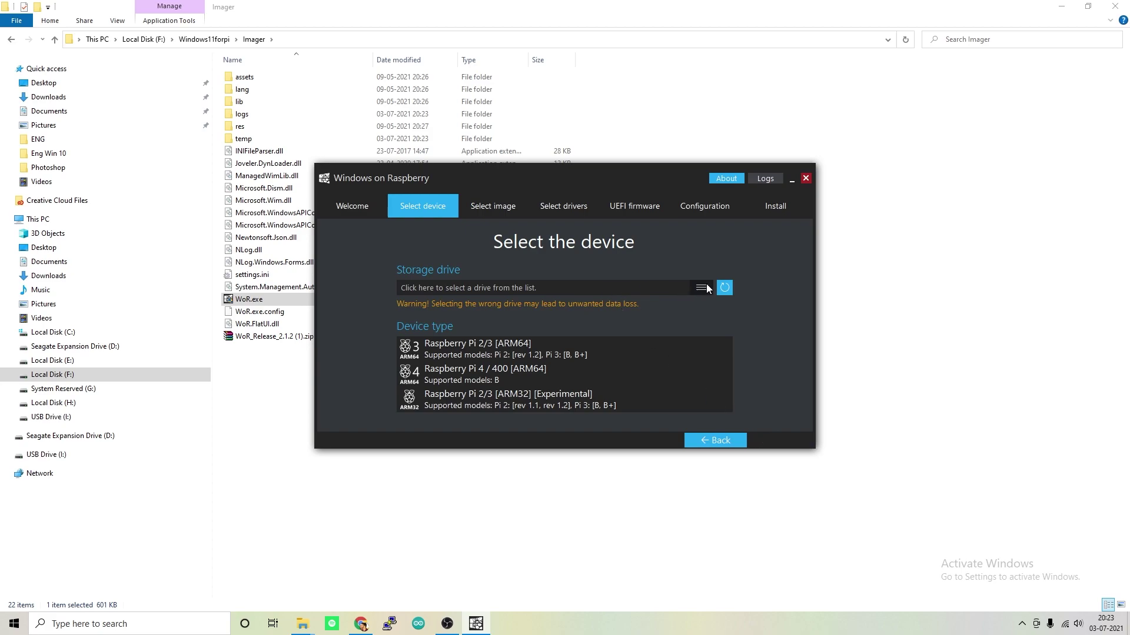
# Choose the 14 GB USB drive and Raspberry Pi 4 / 400 device, dismissing the bootloader warning
pyautogui.click(701, 287)
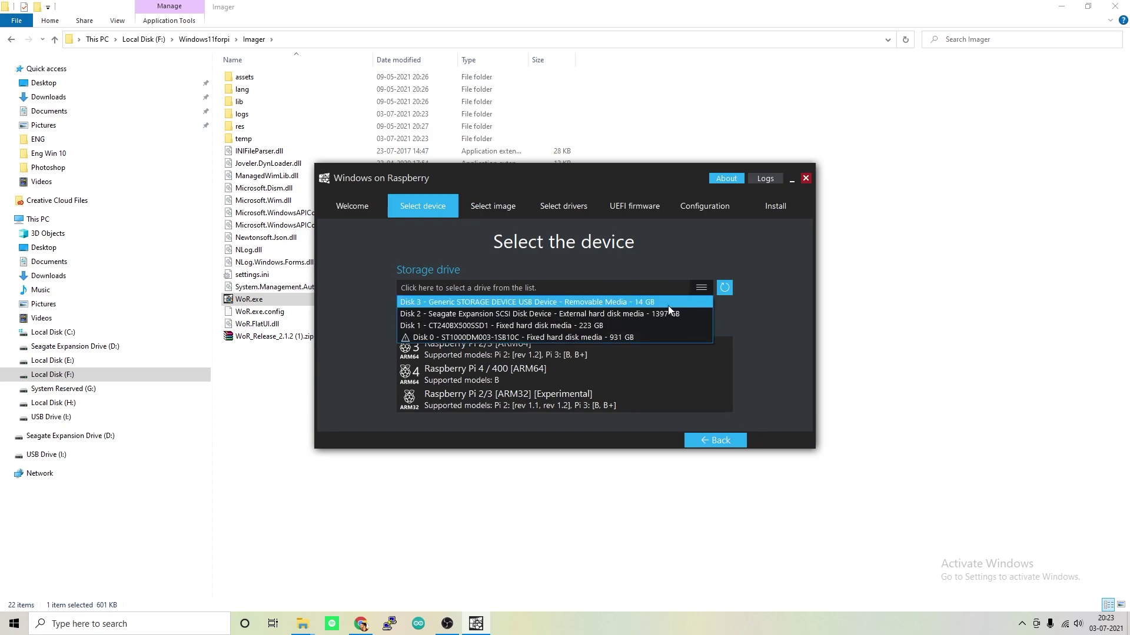
pyautogui.click(604, 302)
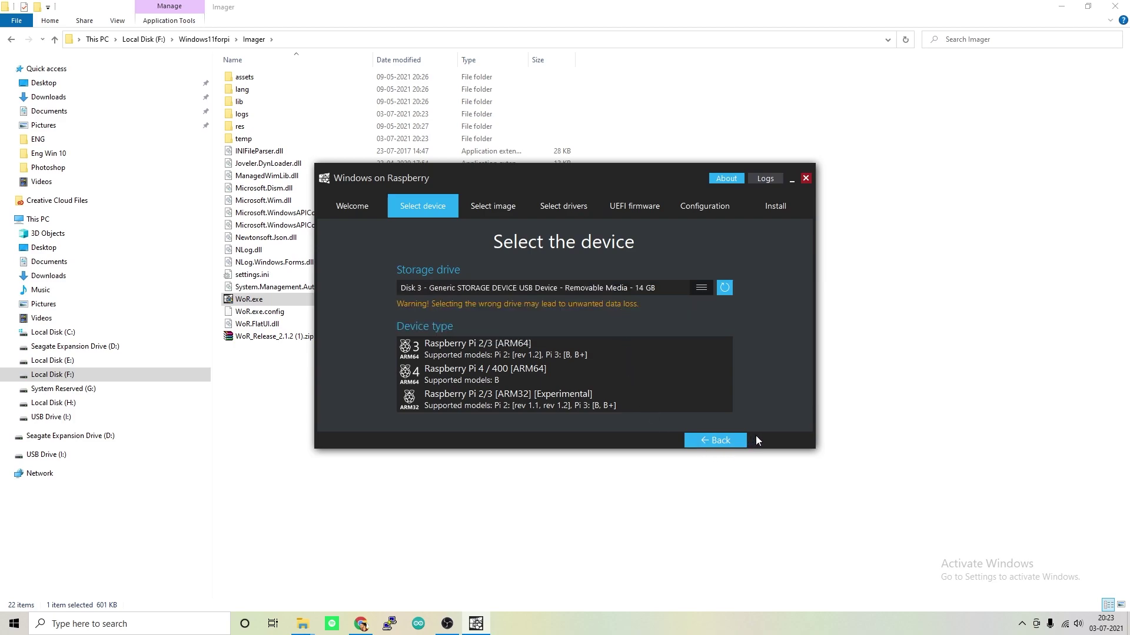
pyautogui.click(486, 375)
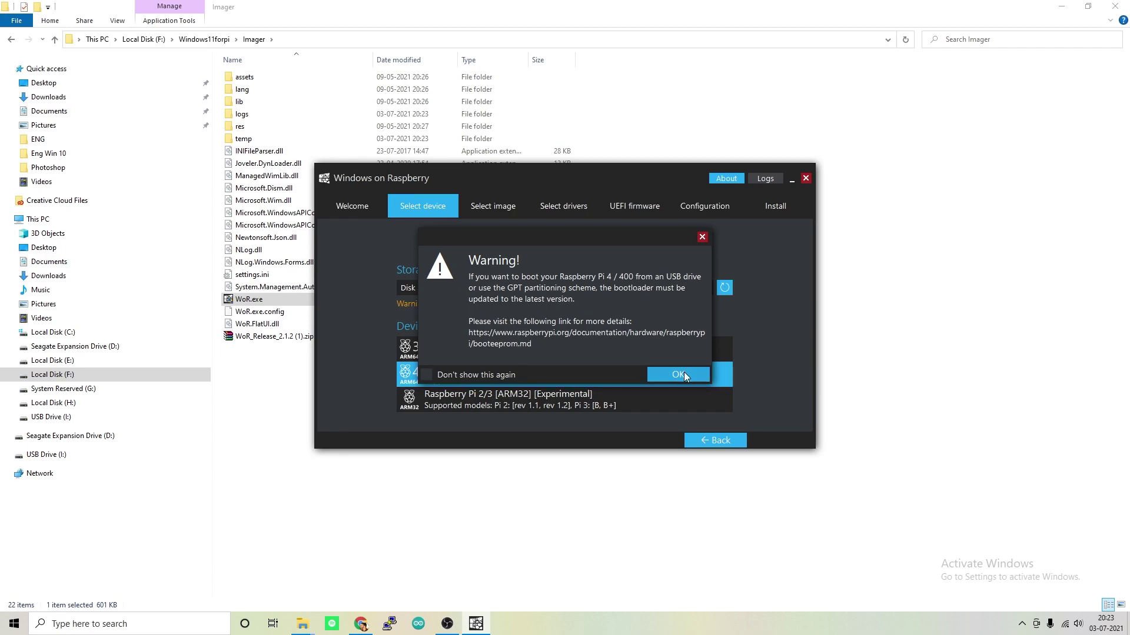
pyautogui.click(683, 376)
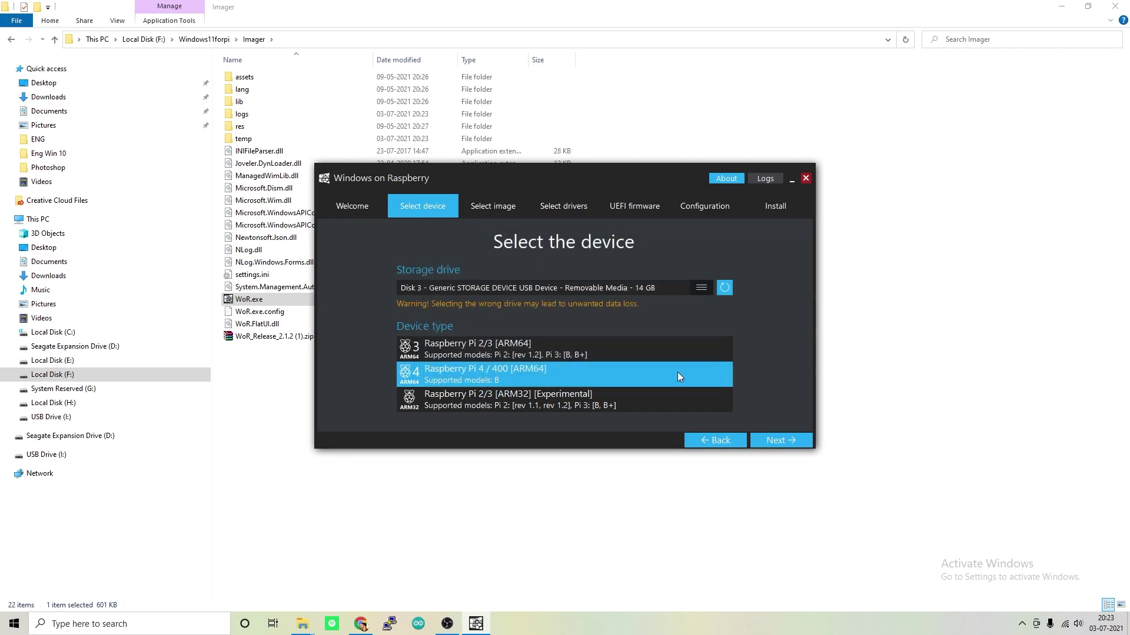
pyautogui.click(771, 442)
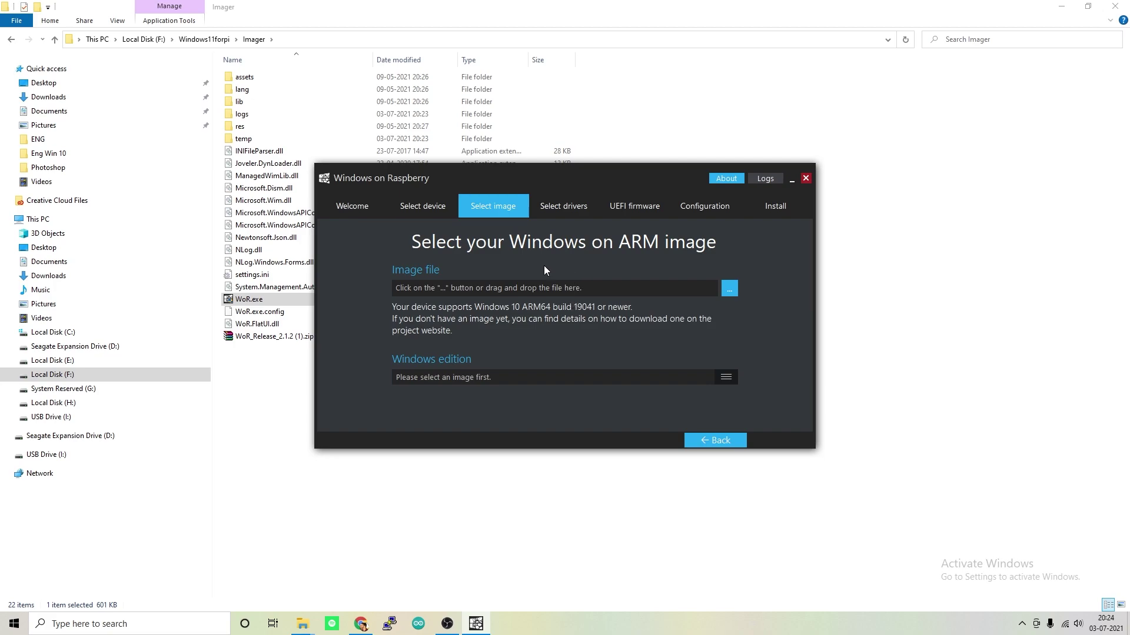
# Browse to F:\Windows11forpi\OS and load the 22000.1 A64FRE EN-US ISO as the image
pyautogui.click(730, 290)
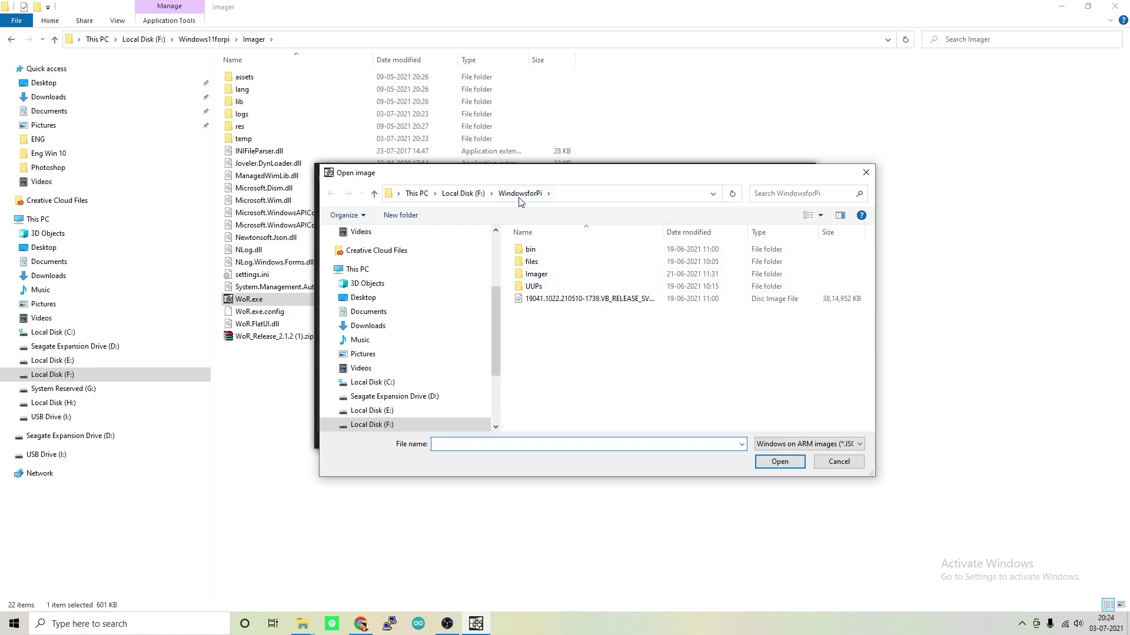
pyautogui.click(464, 199)
pyautogui.click(580, 404)
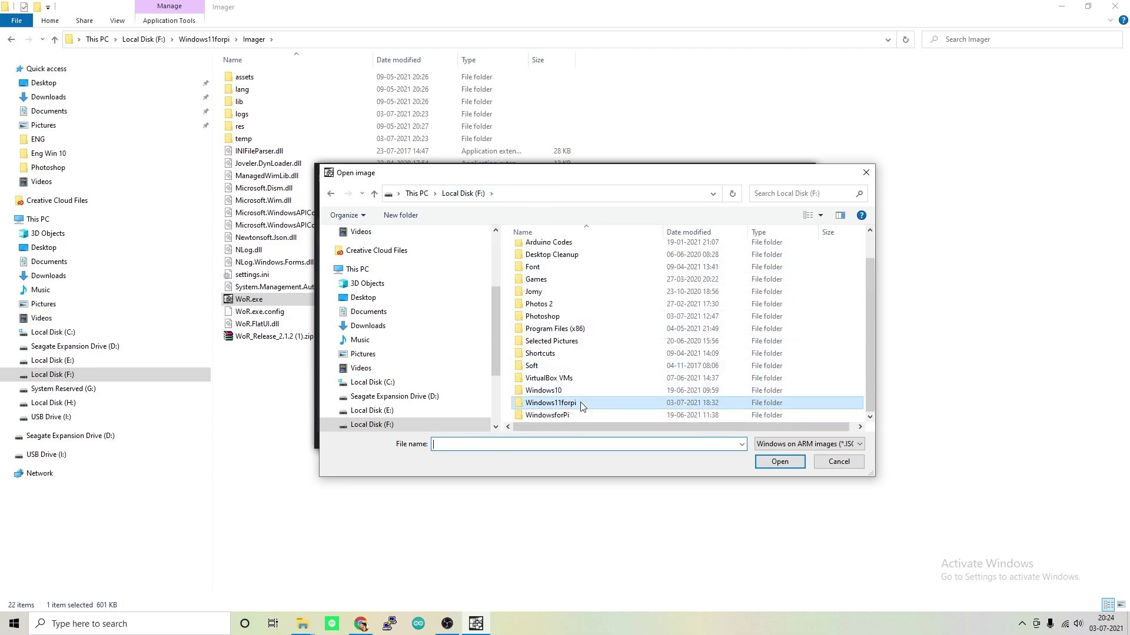
pyautogui.doubleClick(581, 404)
pyautogui.doubleClick(545, 265)
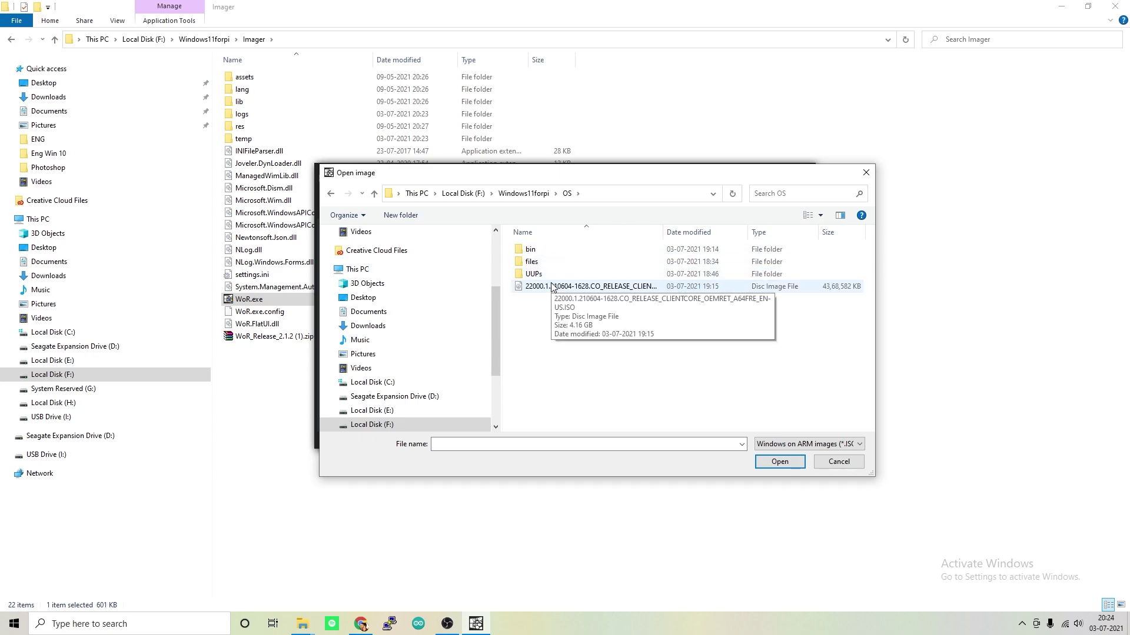
pyautogui.click(560, 288)
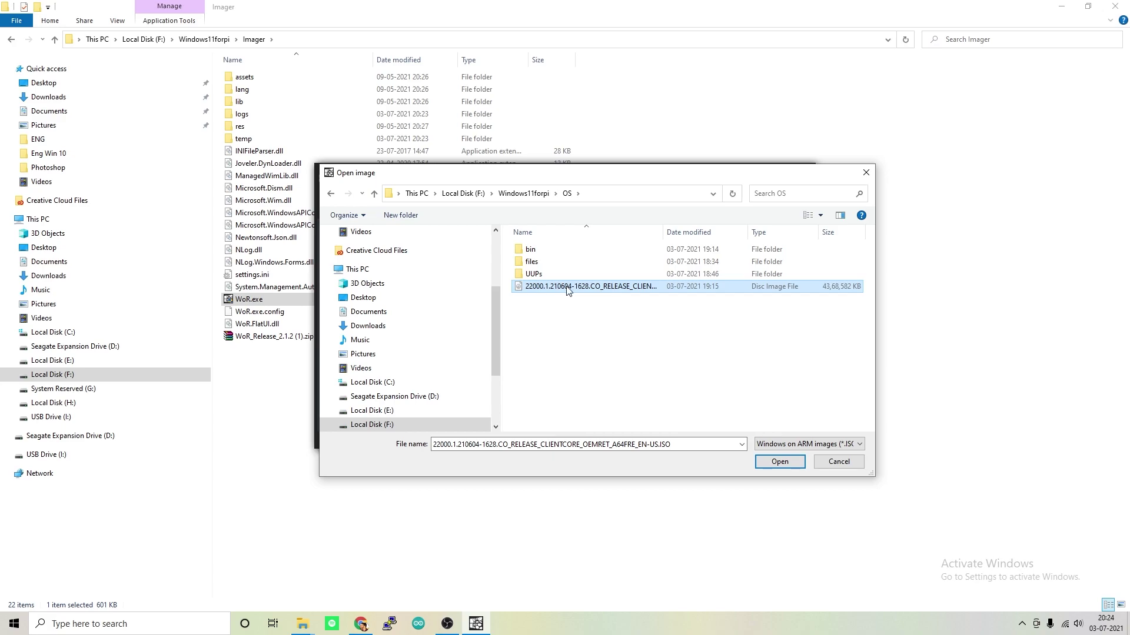
pyautogui.click(759, 463)
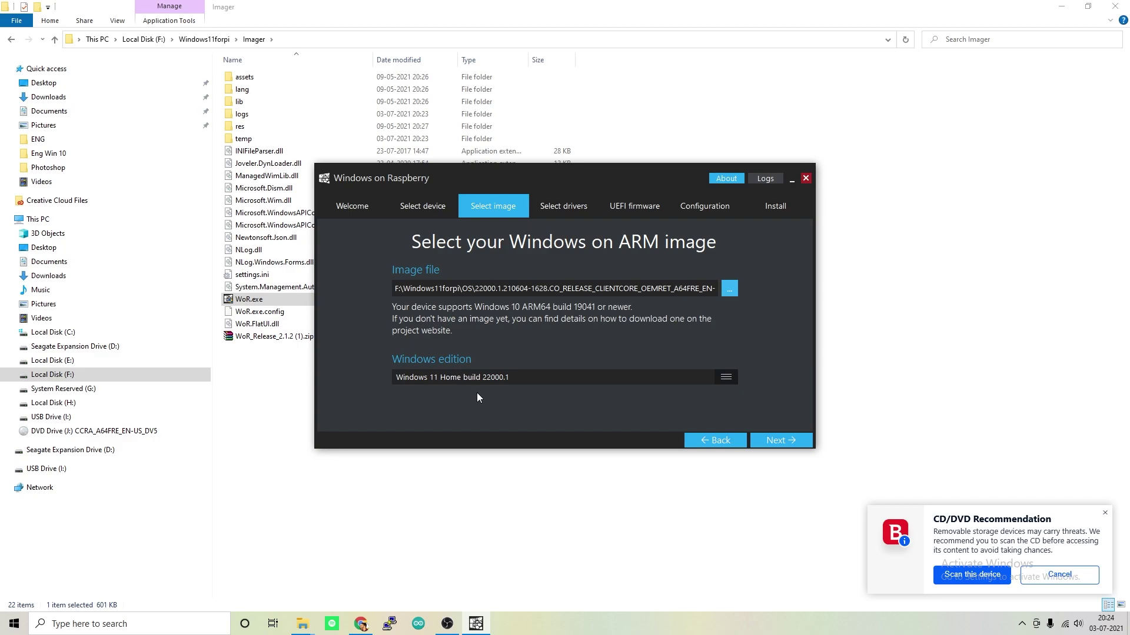
# Use the latest server driver package, accept its licence, and use the latest UEFI firmware
pyautogui.click(769, 440)
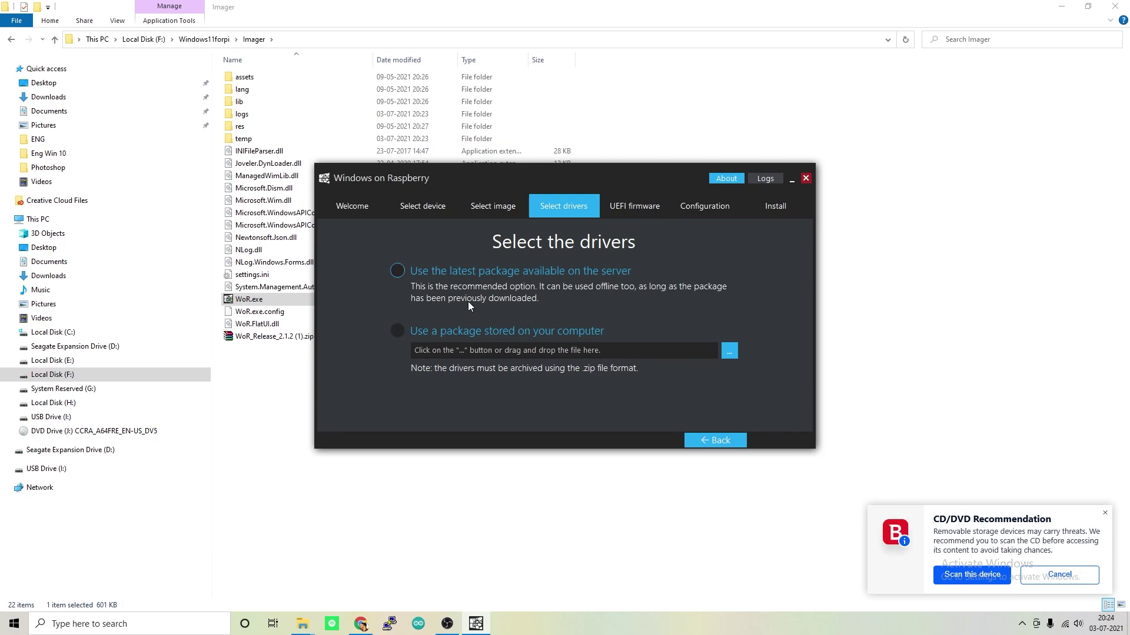
pyautogui.click(449, 281)
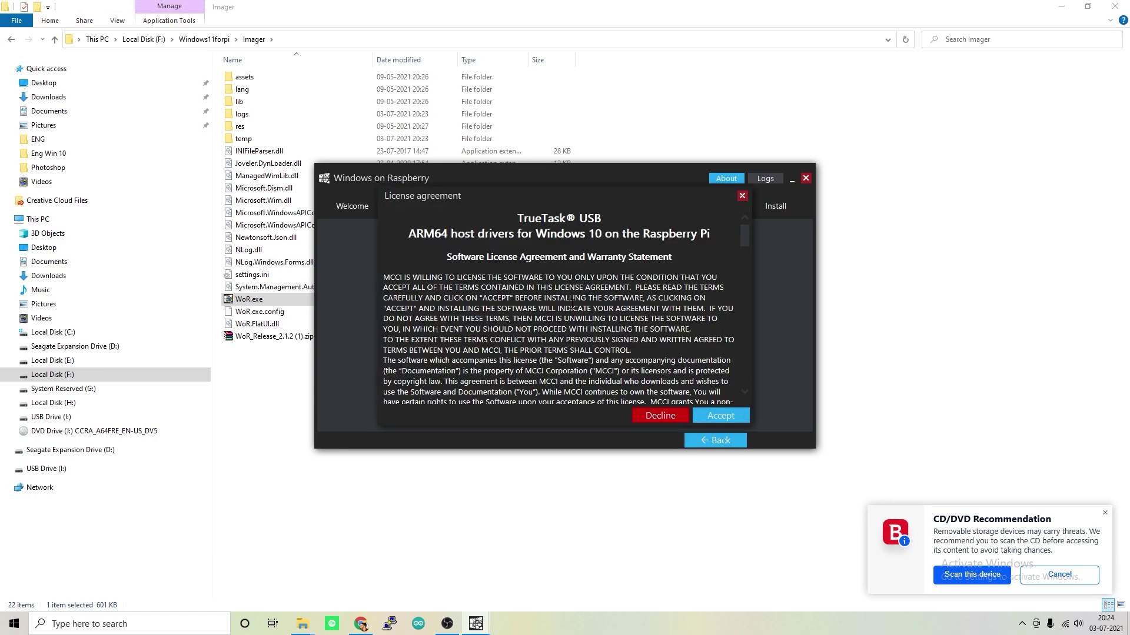
pyautogui.click(722, 419)
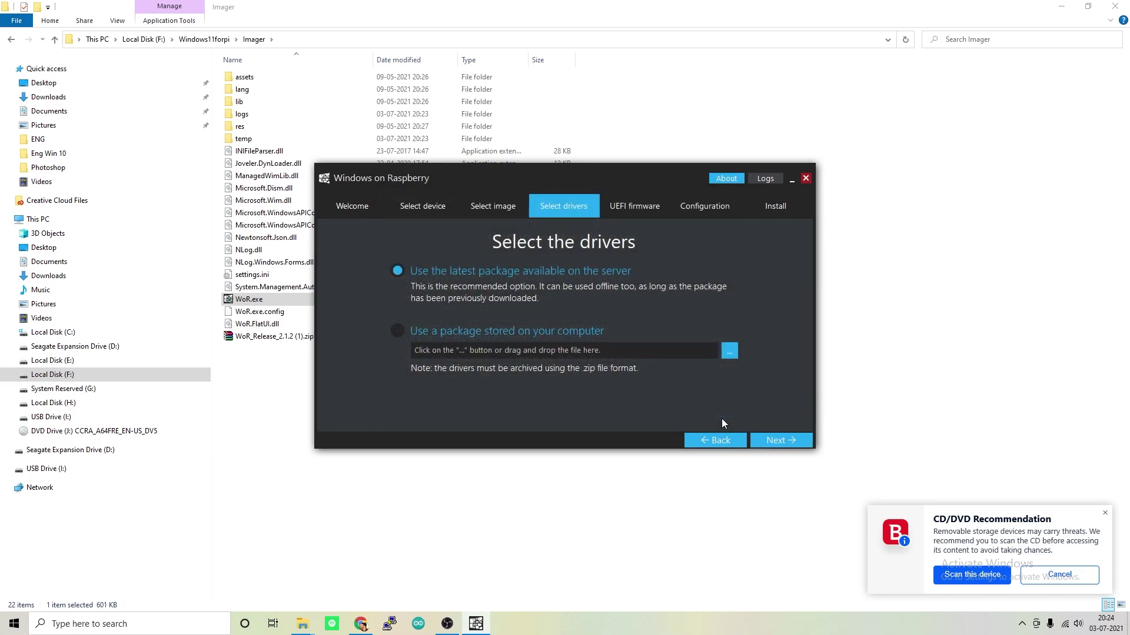
pyautogui.click(768, 437)
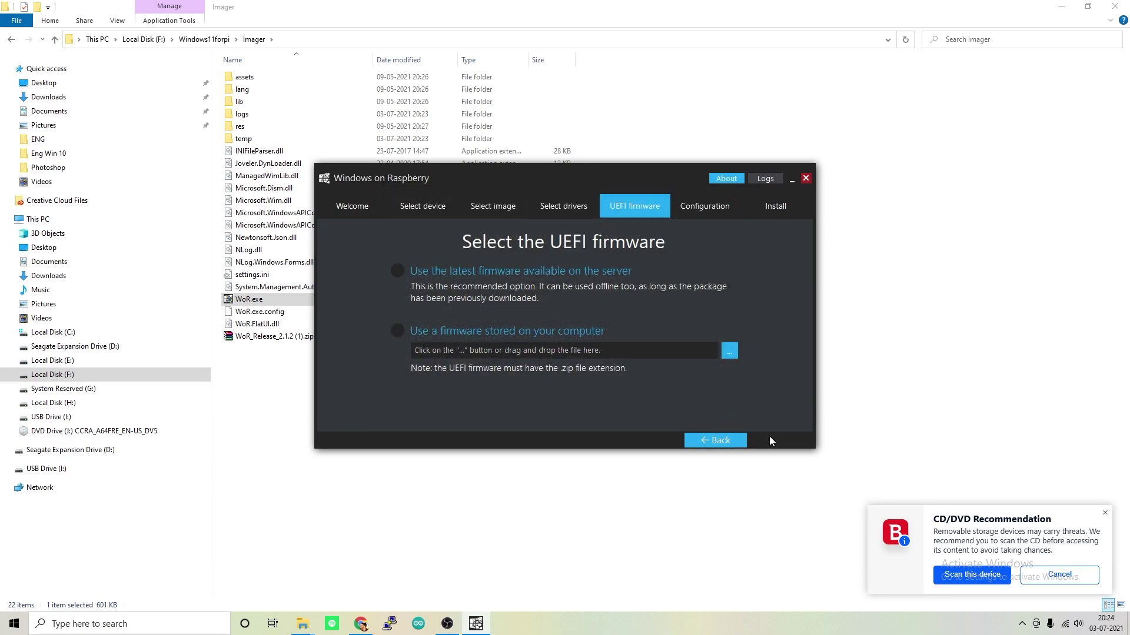
pyautogui.click(461, 279)
pyautogui.click(773, 439)
pyautogui.scroll(-2, 701, 356)
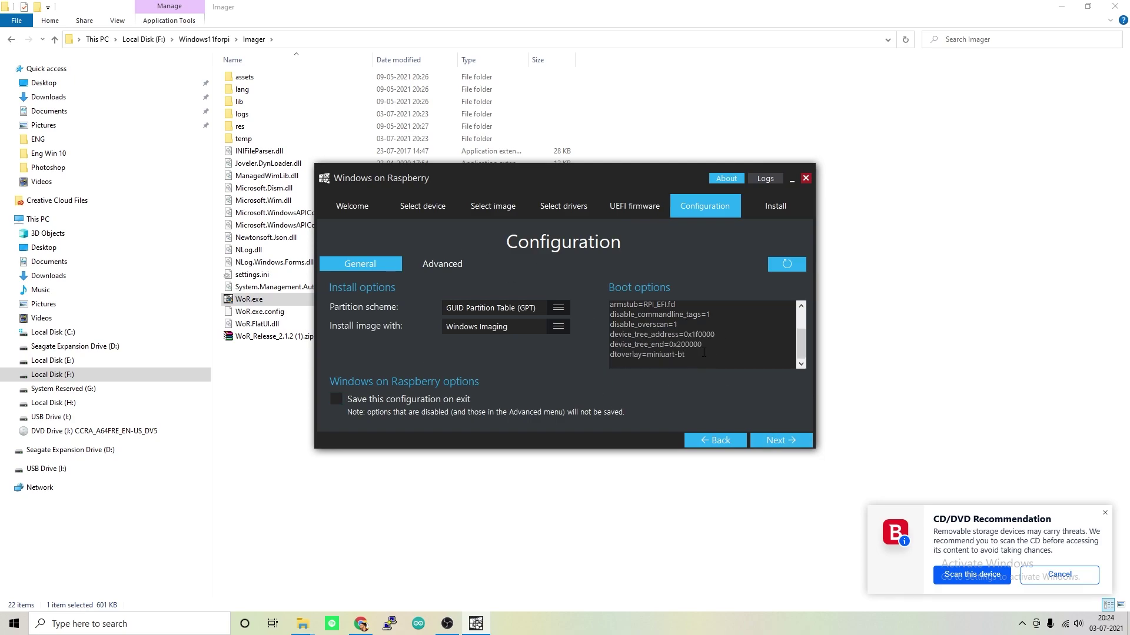
# Leave GPT partitioning and Windows Imaging unchanged and proceed to the Installation overview
pyautogui.click(630, 372)
pyautogui.write('hdmi_safe=1')
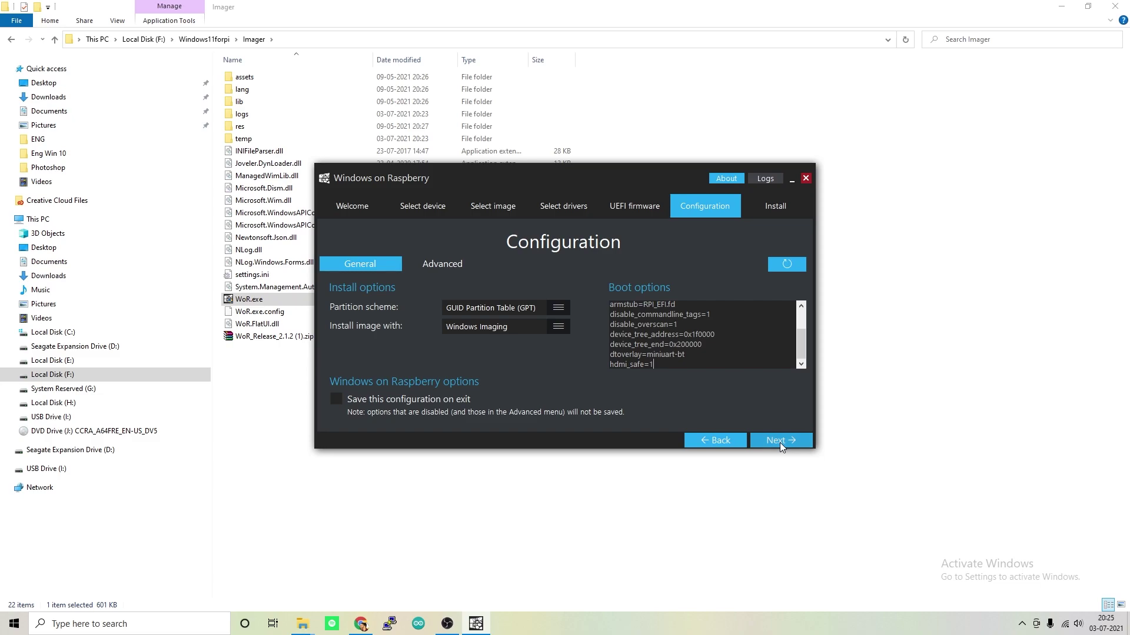
pyautogui.click(779, 443)
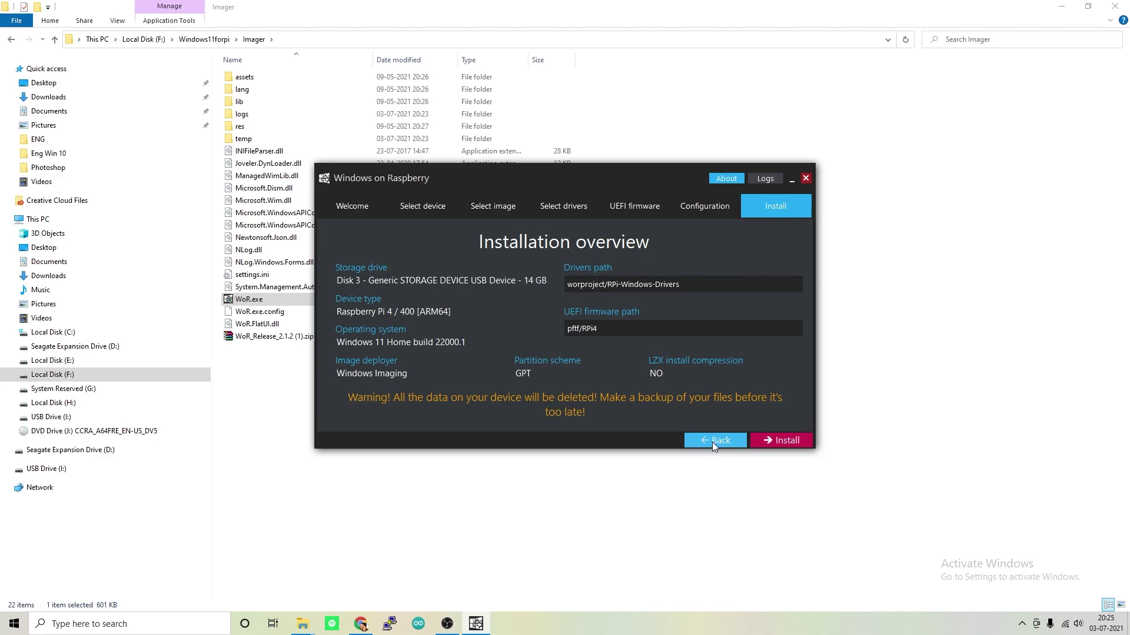
# Install Windows 11 Home onto the 14 GB USB drive and boot the Raspberry Pi from it
pyautogui.click(783, 442)
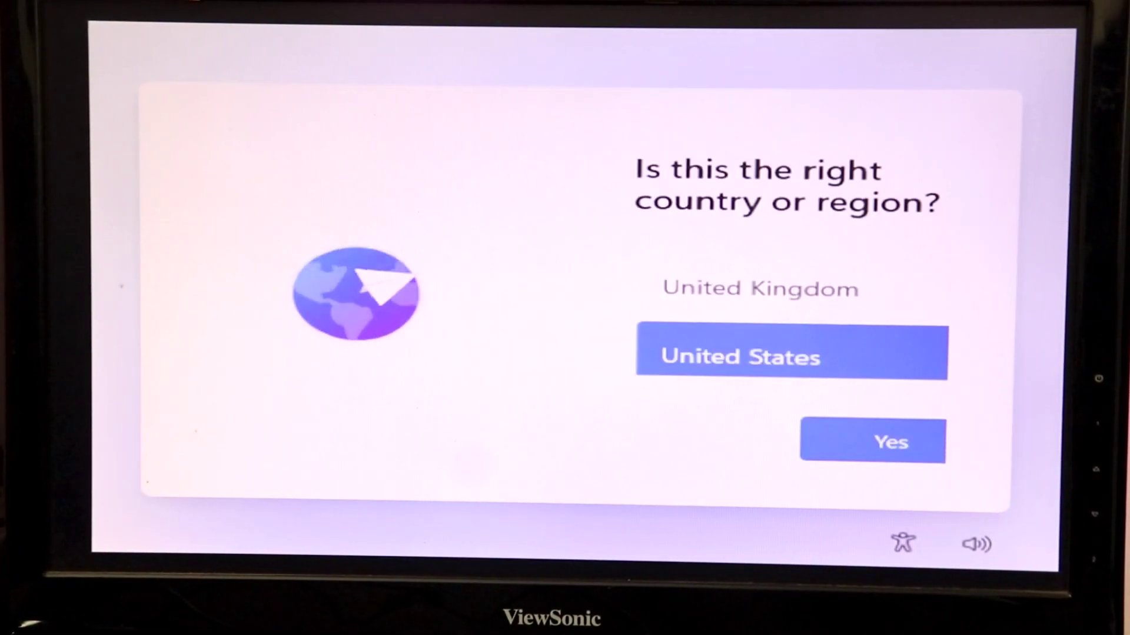
# Confirm United States as region and the suggested keyboard layout, skipping a second layout
pyautogui.click(890, 459)
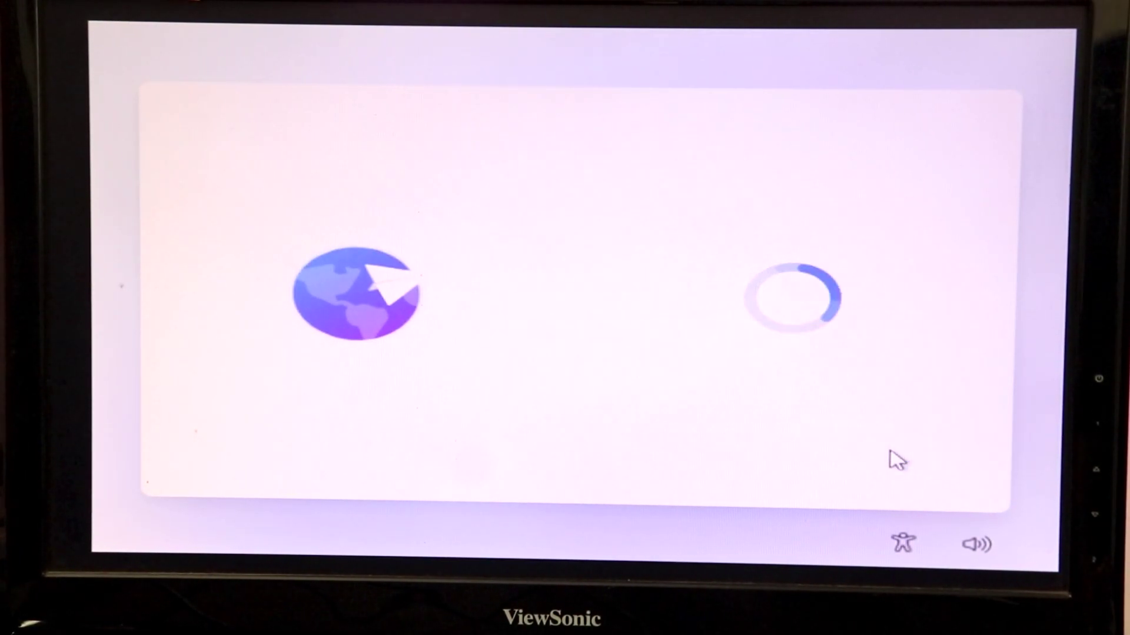
pyautogui.click(854, 458)
pyautogui.click(854, 459)
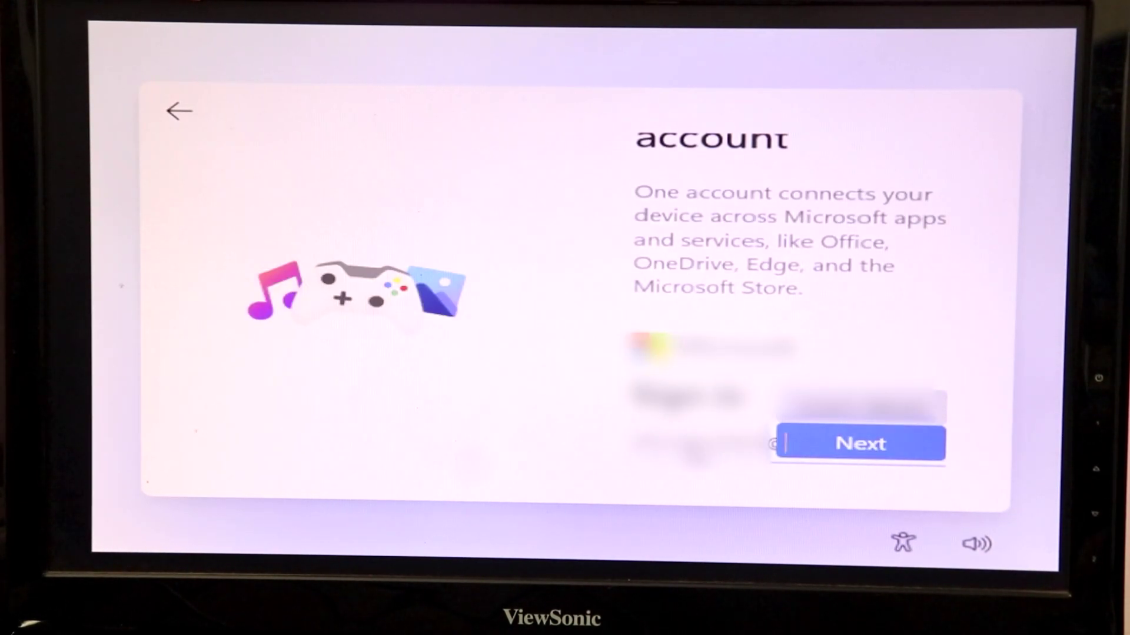
# Sign in with the Microsoft account and its password, then create and confirm a PIN
pyautogui.click(884, 444)
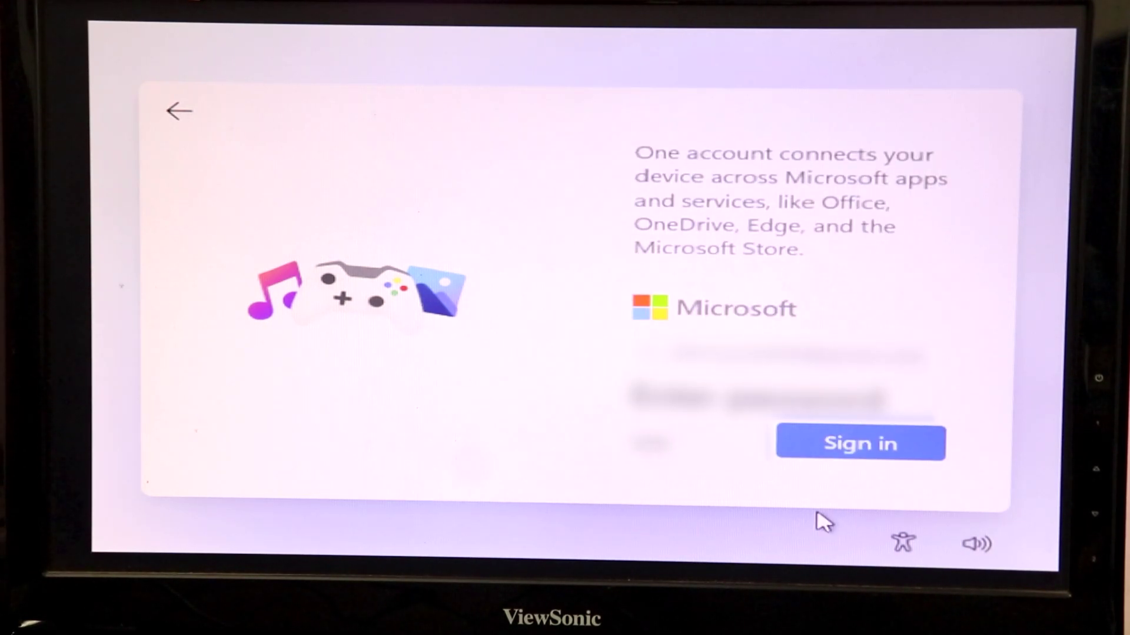
pyautogui.click(803, 444)
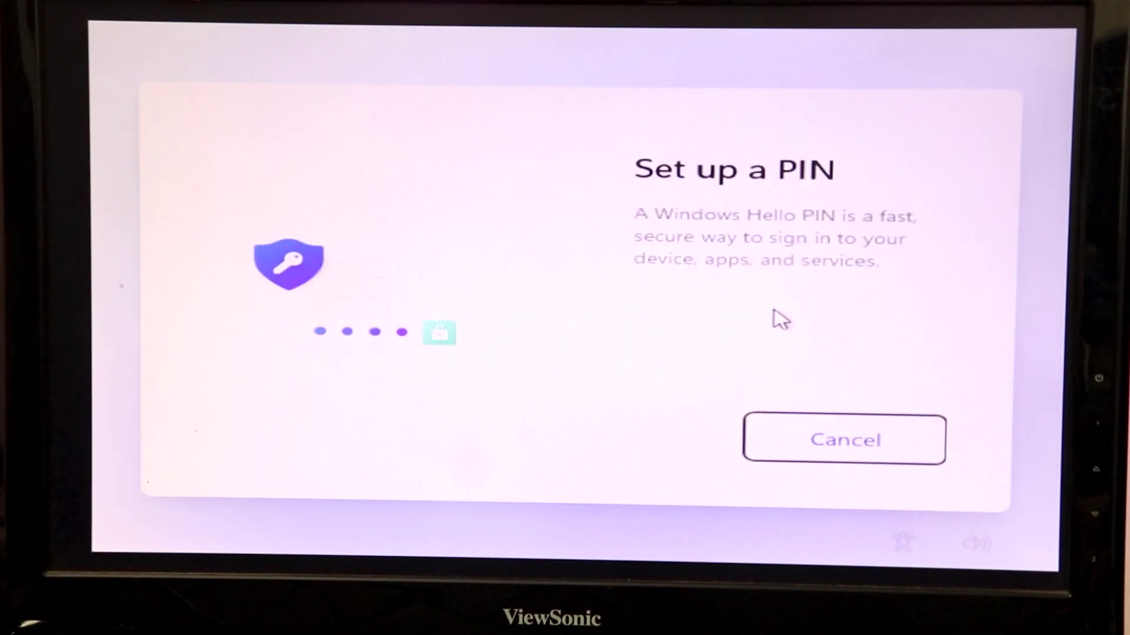
pyautogui.write('123456')
pyautogui.press('Tab')
pyautogui.write('1')
pyautogui.click(843, 443)
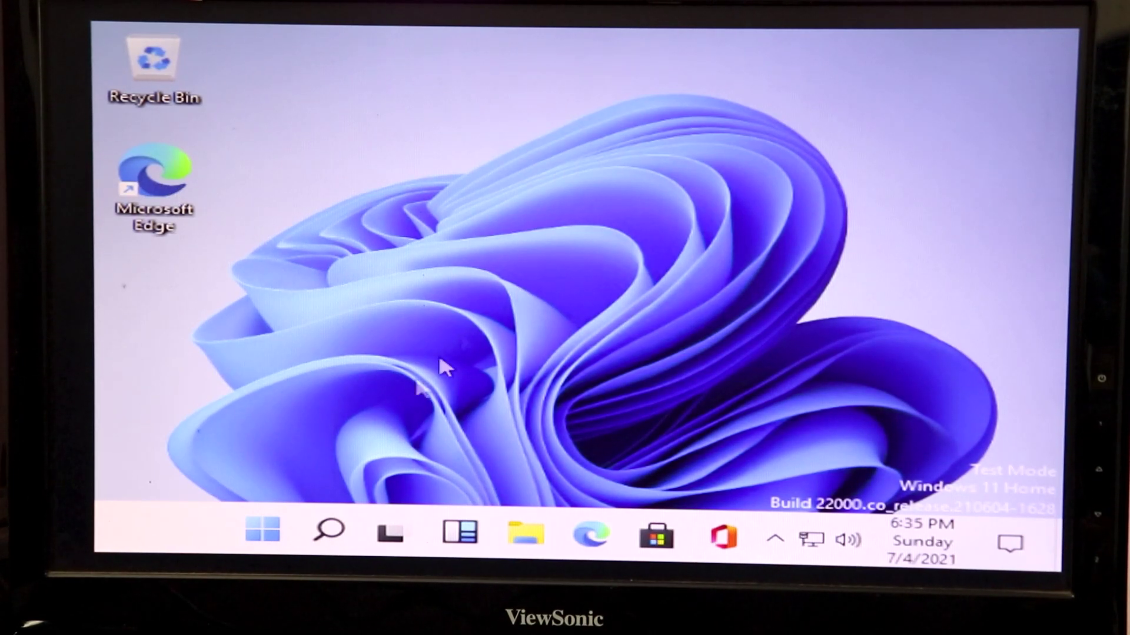
# Launch Microsoft Store from the taskbar and search it for 'spotify'
pyautogui.click(255, 544)
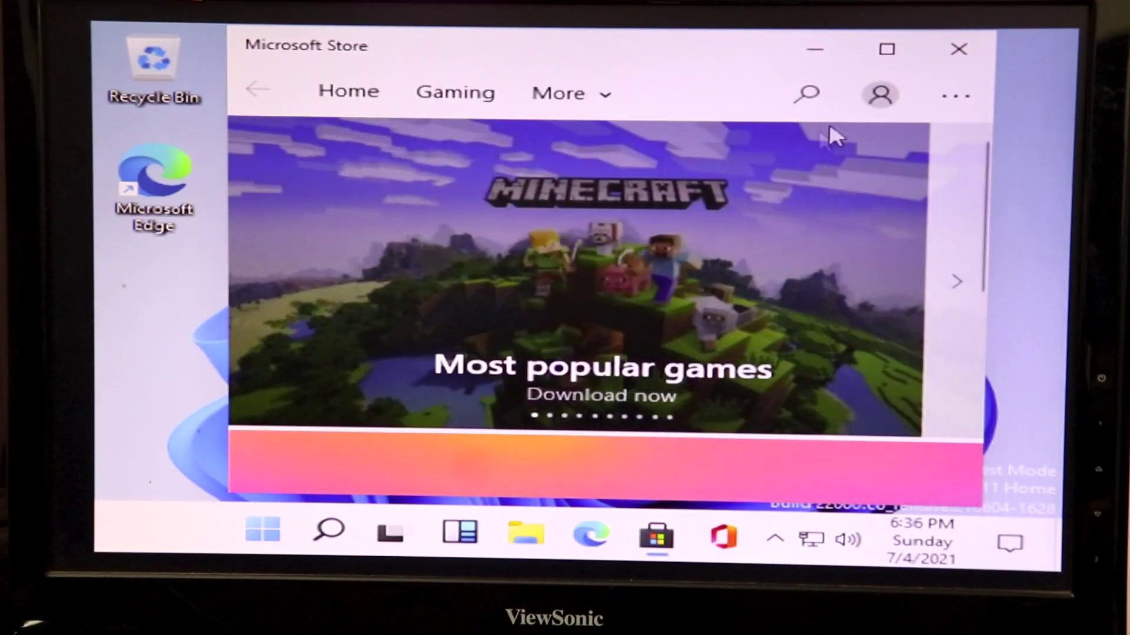
pyautogui.click(807, 97)
pyautogui.write('spotify')
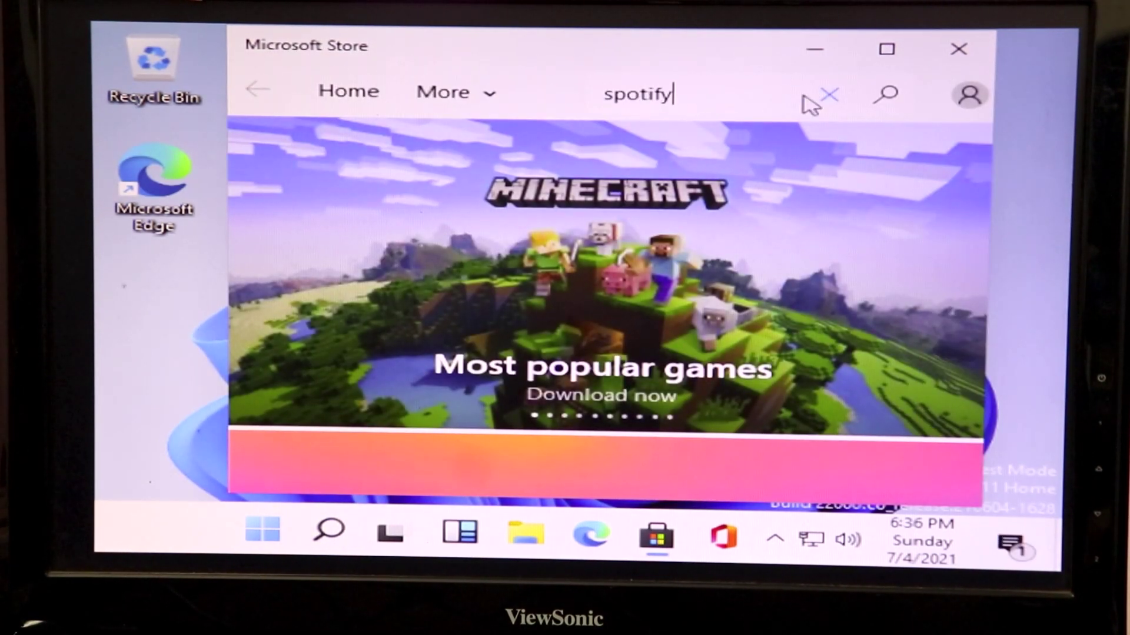
pyautogui.press('Return')
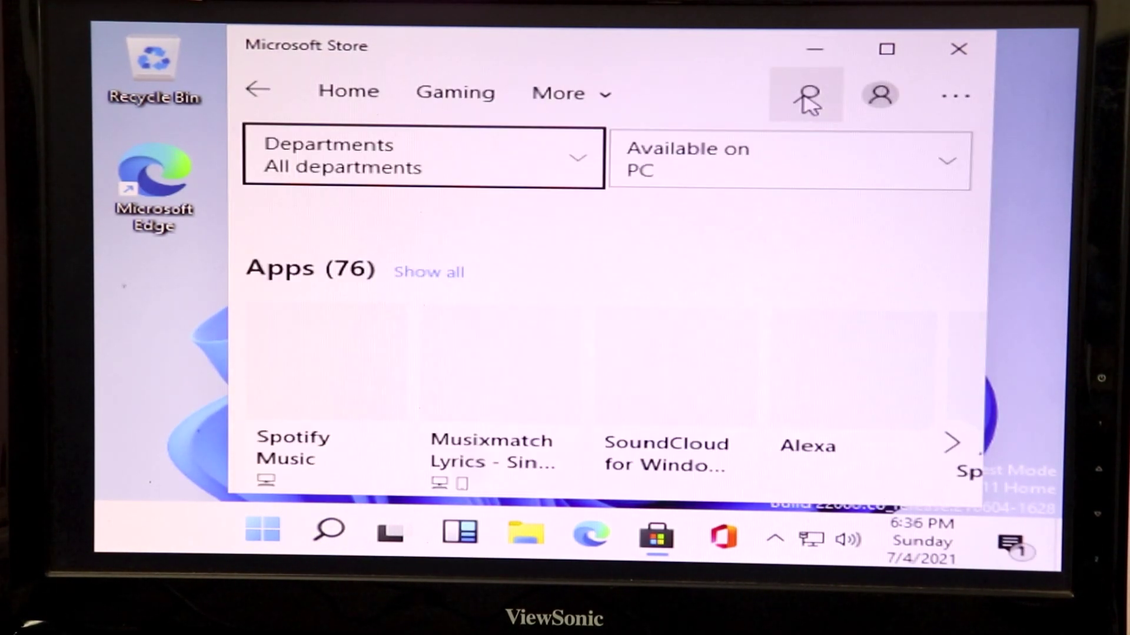